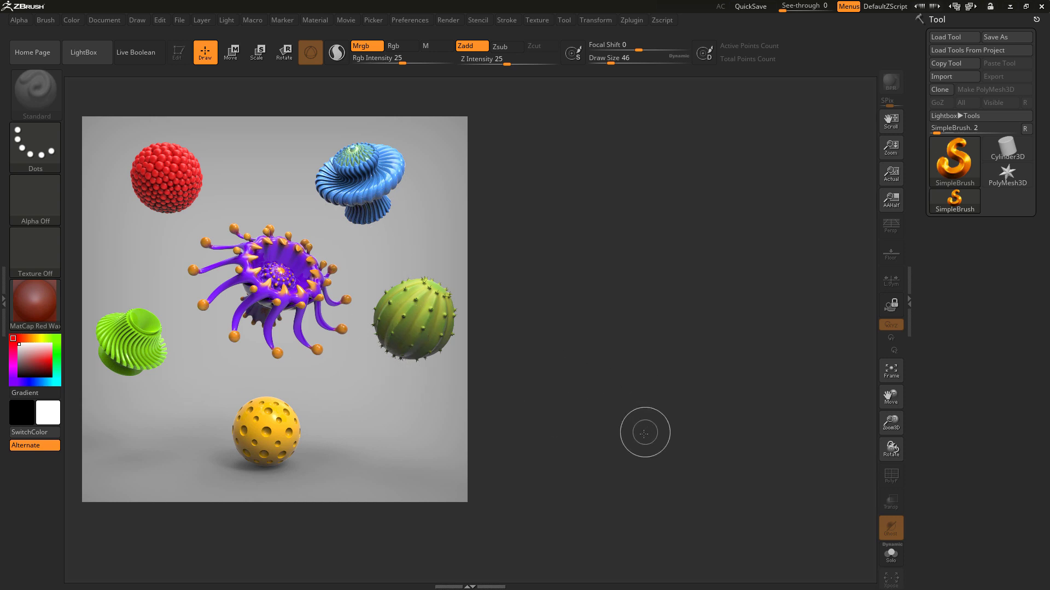
Clear the canvas and browse LightBox's Project tab to the DynaMesh_Sphere_128 project
key("ctrl+n")
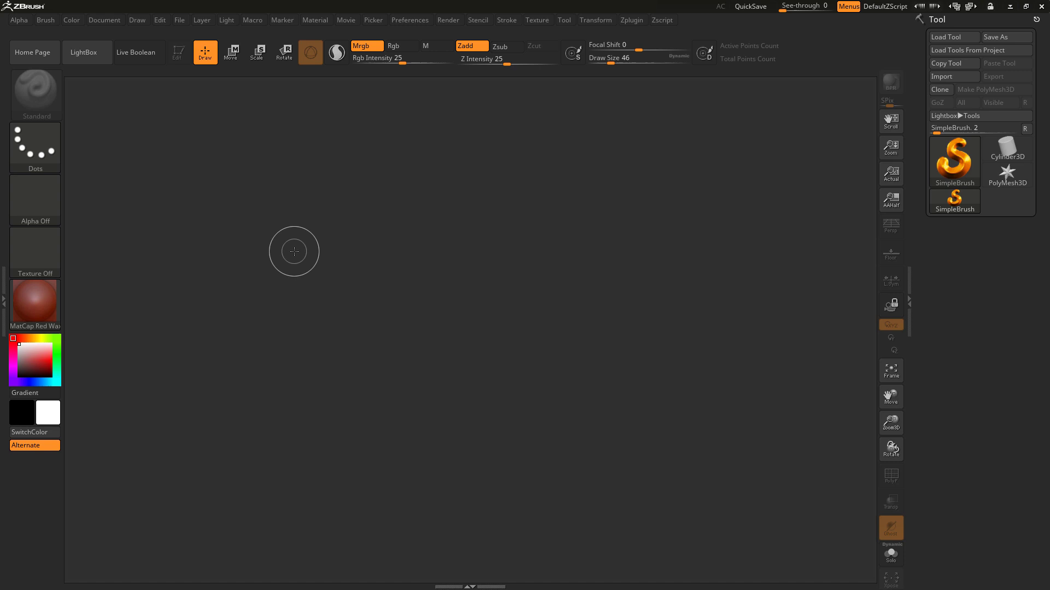
left_click(84, 52)
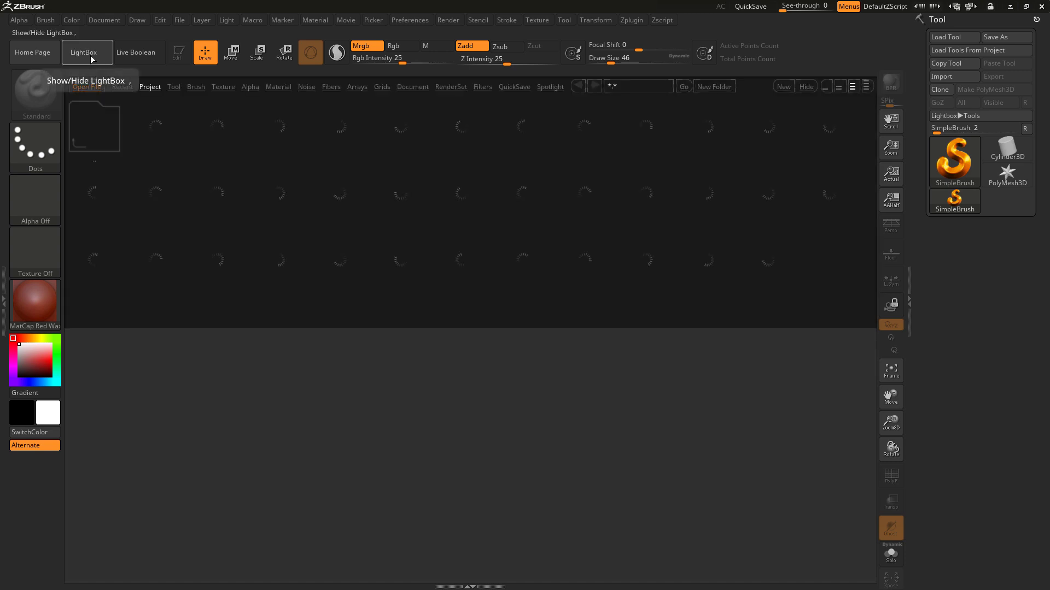
left_click(150, 87)
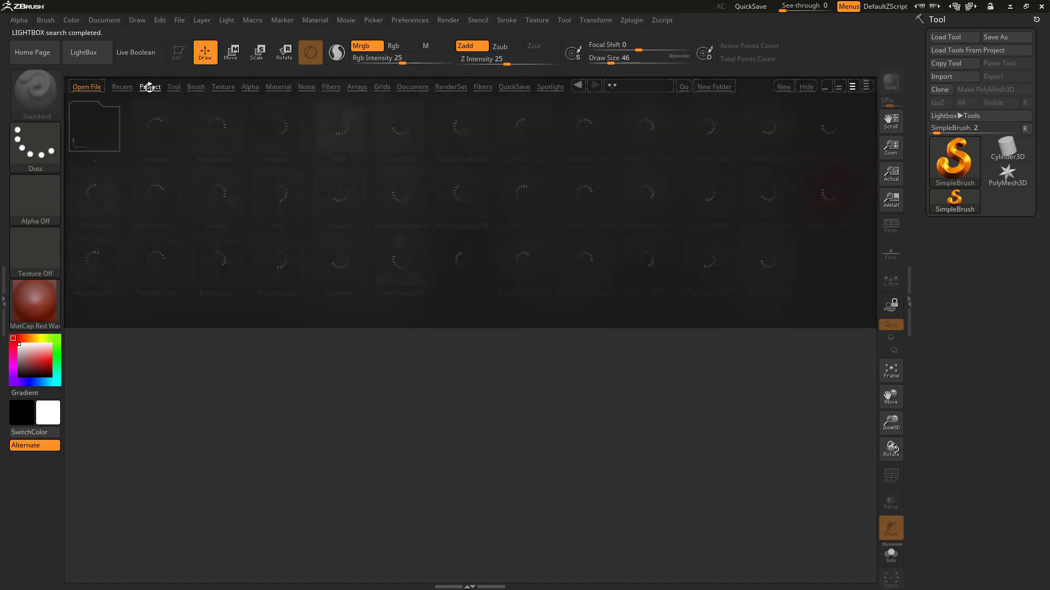
left_click(523, 197)
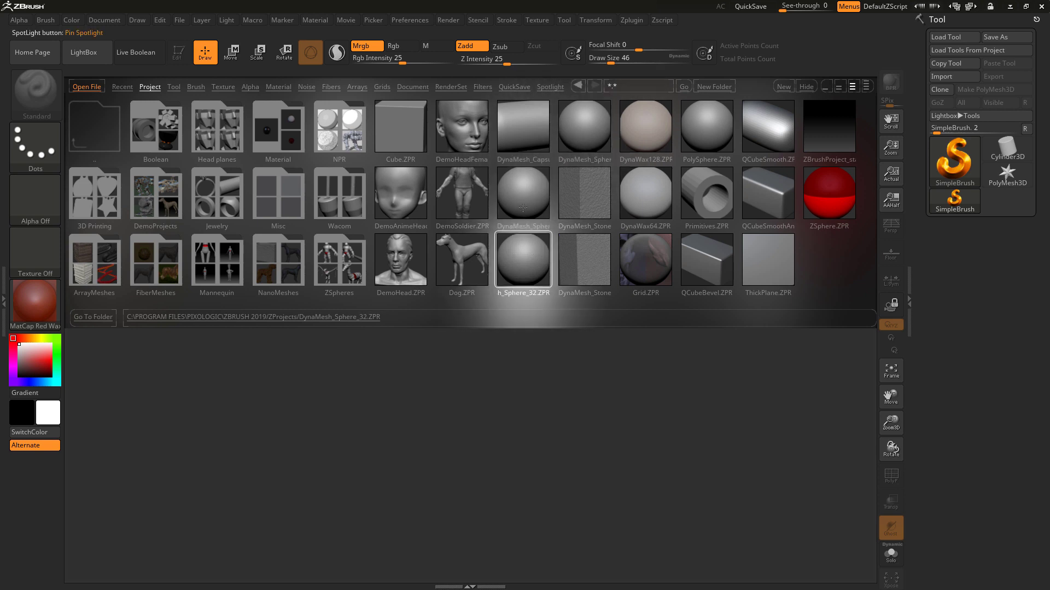
Load DynaMesh_Sphere_128.ZPR, choosing No to discard the previous scene's changes
left_click(565, 145)
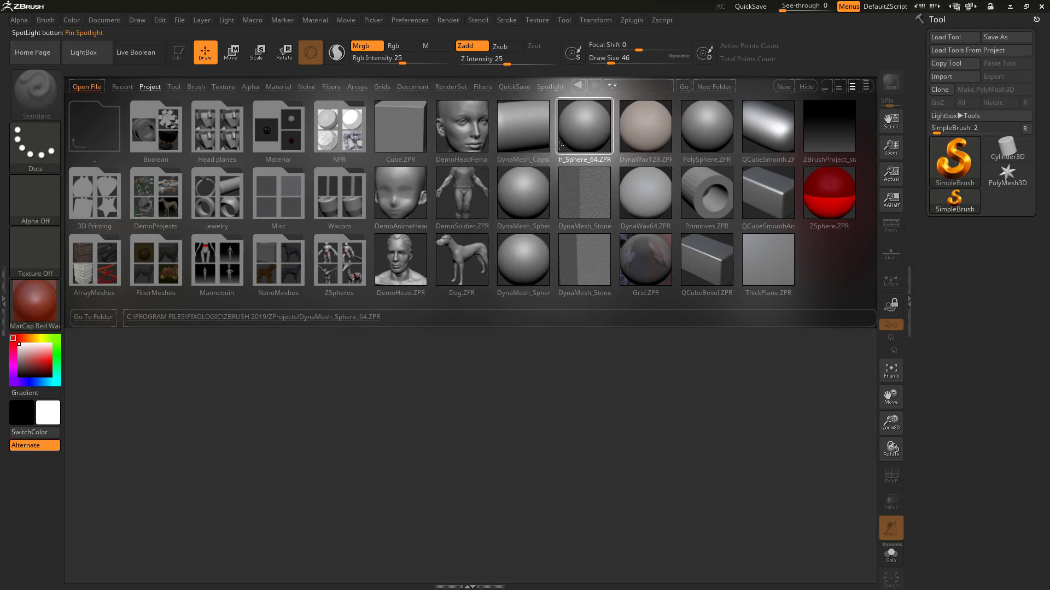
left_click(538, 200)
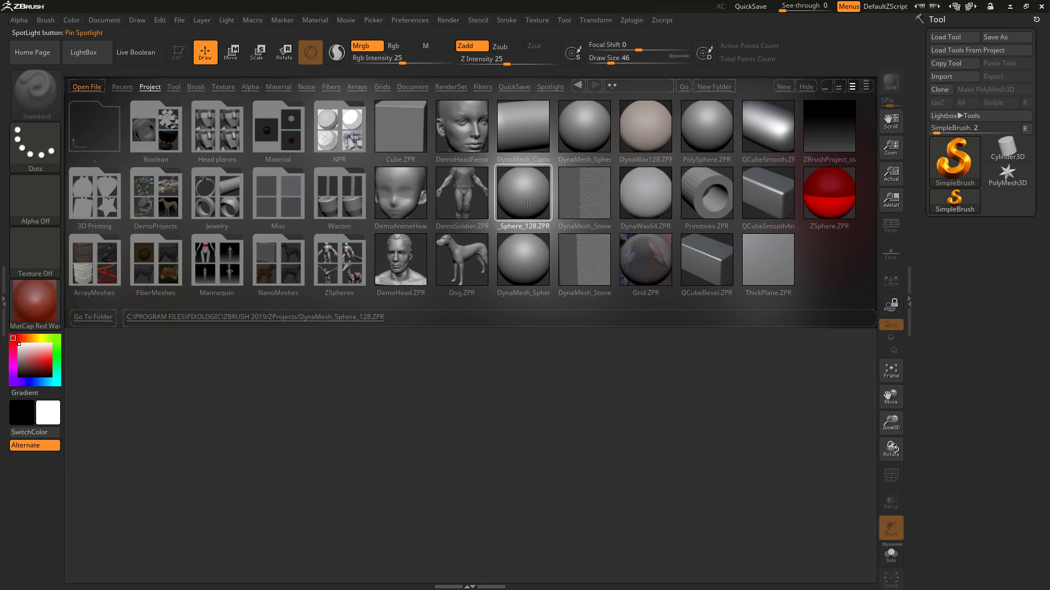
double_click(529, 205)
left_click(562, 326)
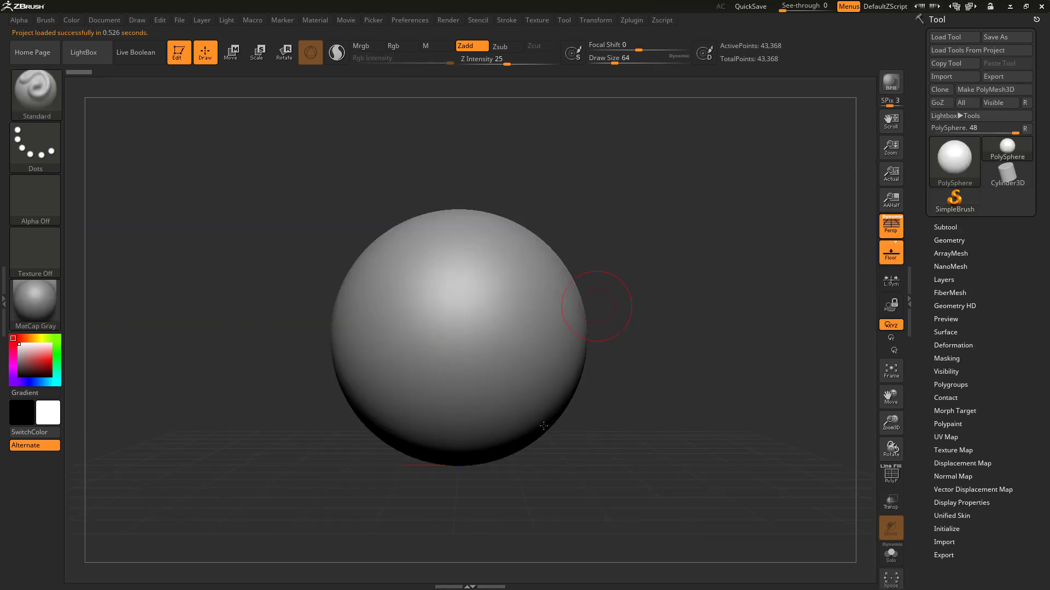
Check the sphere's DynaMesh resolution under Tool > Geometry
left_click_drag(618, 392, 677, 367)
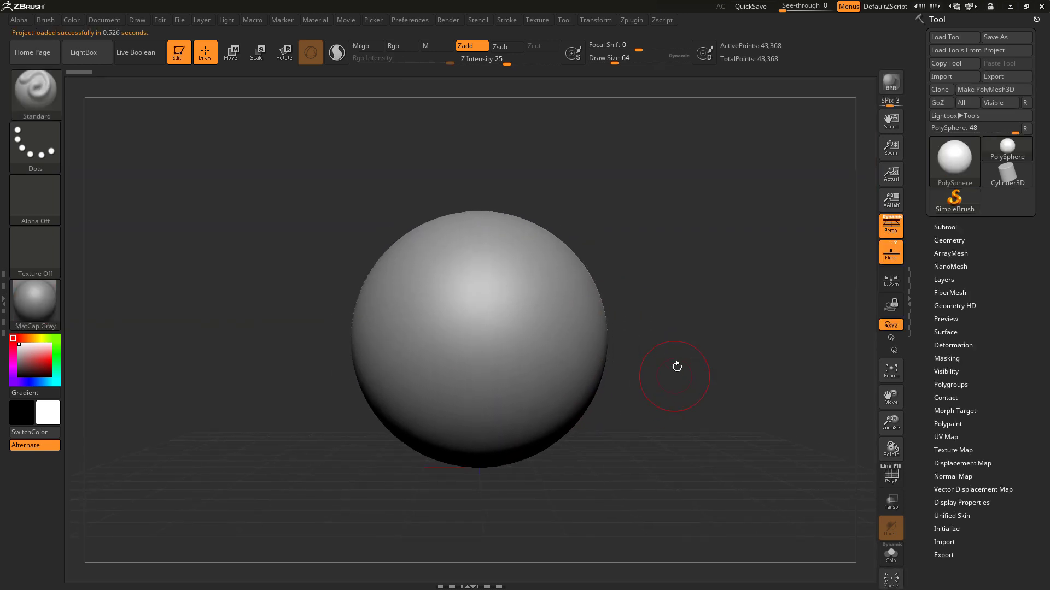
left_click(950, 241)
scroll(984, 394, "down", 1)
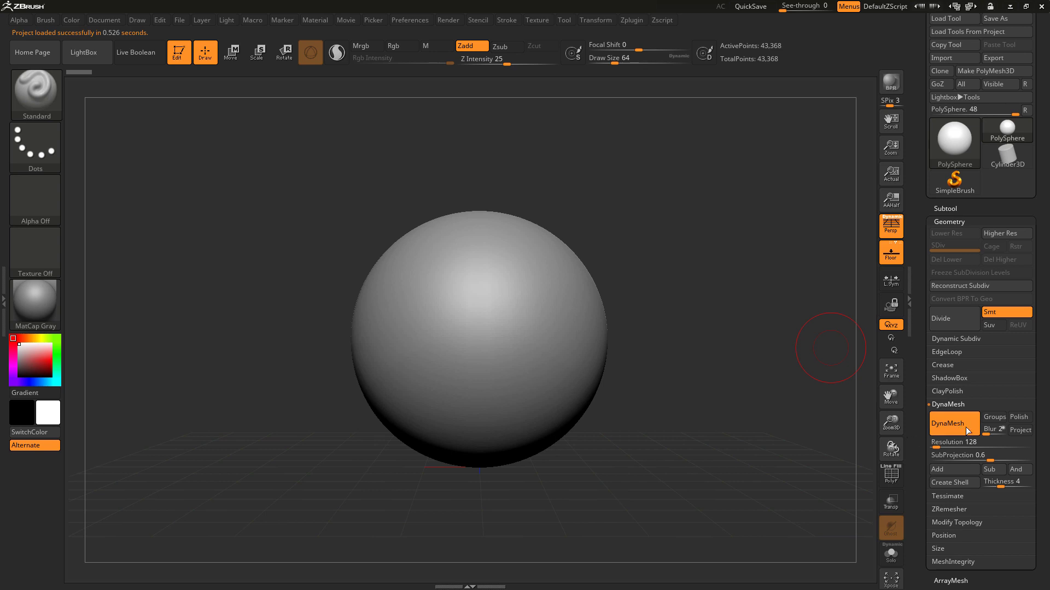
left_click(939, 443)
mouse_move(707, 465)
left_mouse_down()
mouse_move(607, 420)
mouse_move(660, 427)
left_mouse_up()
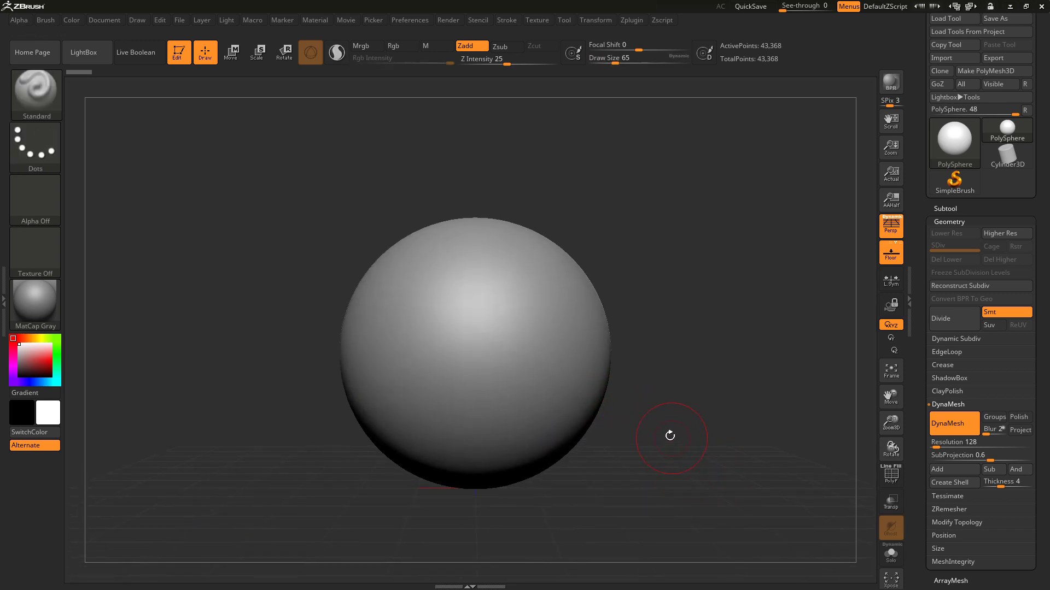
Dock the Transform palette in the right tray and enable radial symmetry with RadialCount 8
left_click(590, 21)
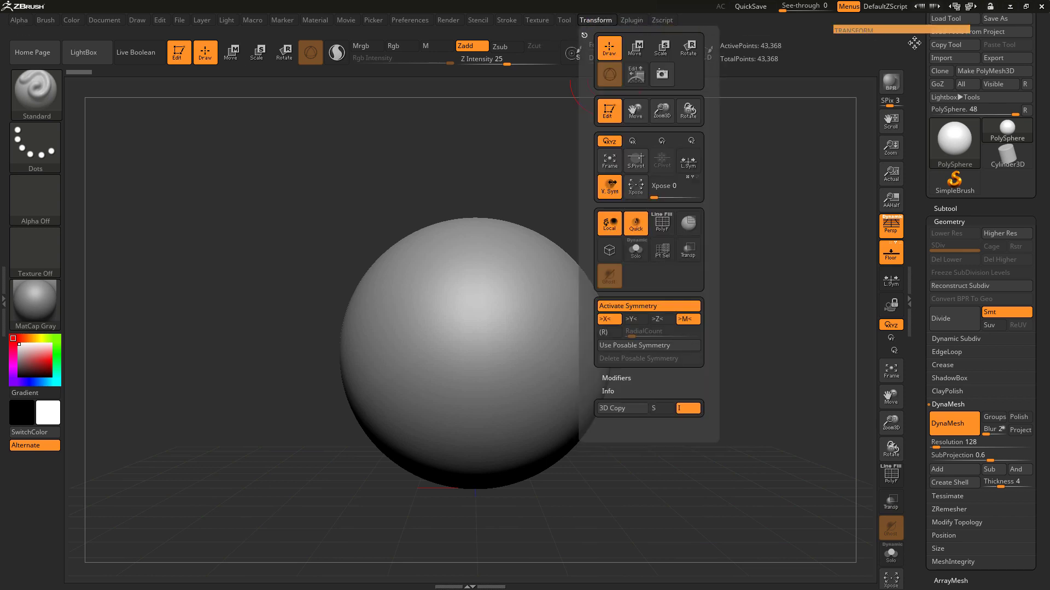
left_click_drag(584, 35, 922, 37)
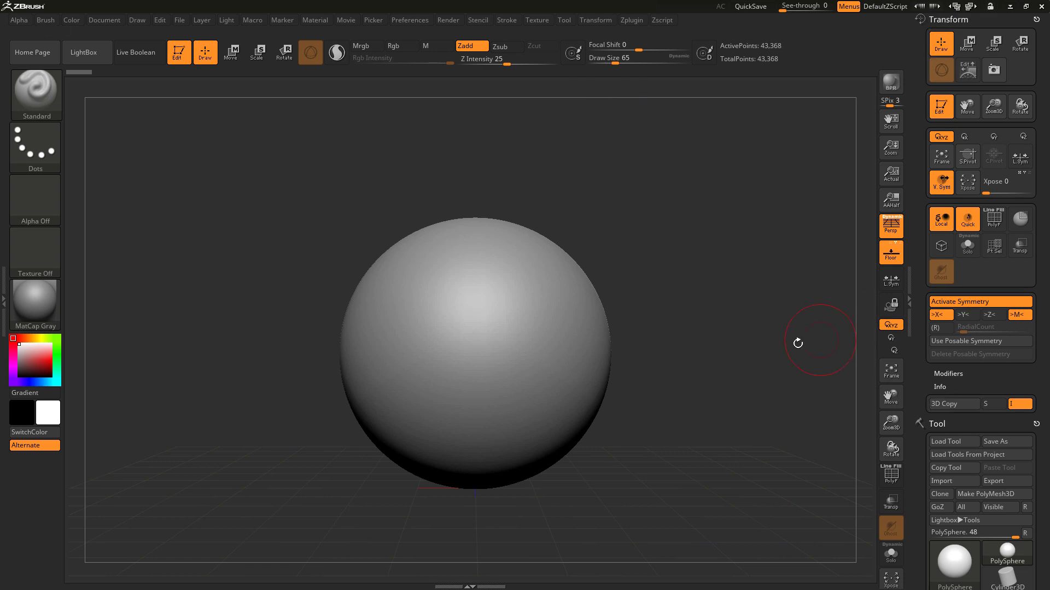
key("bracketleft")
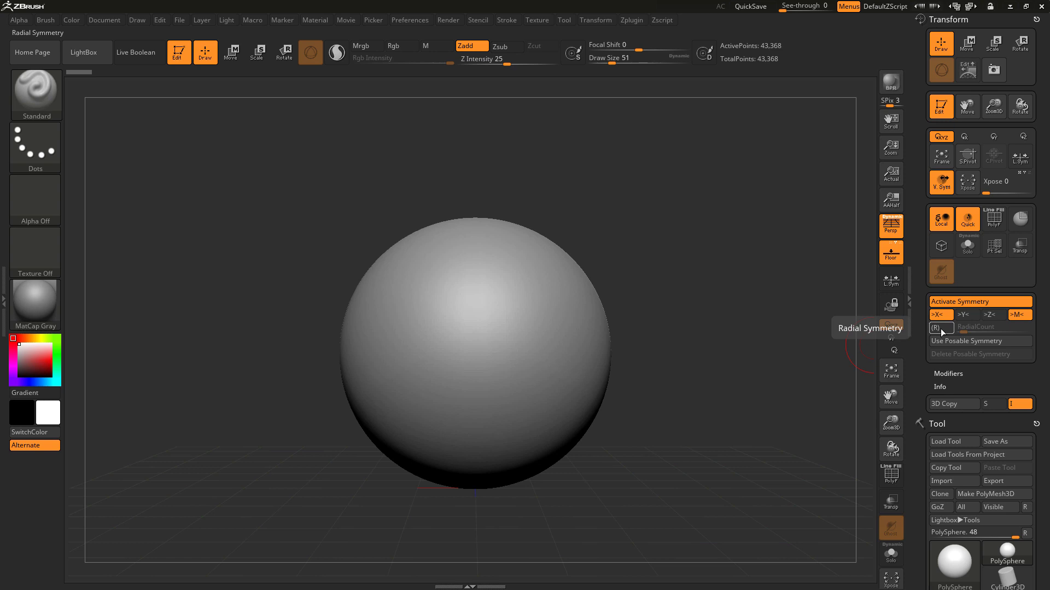
left_click(940, 328)
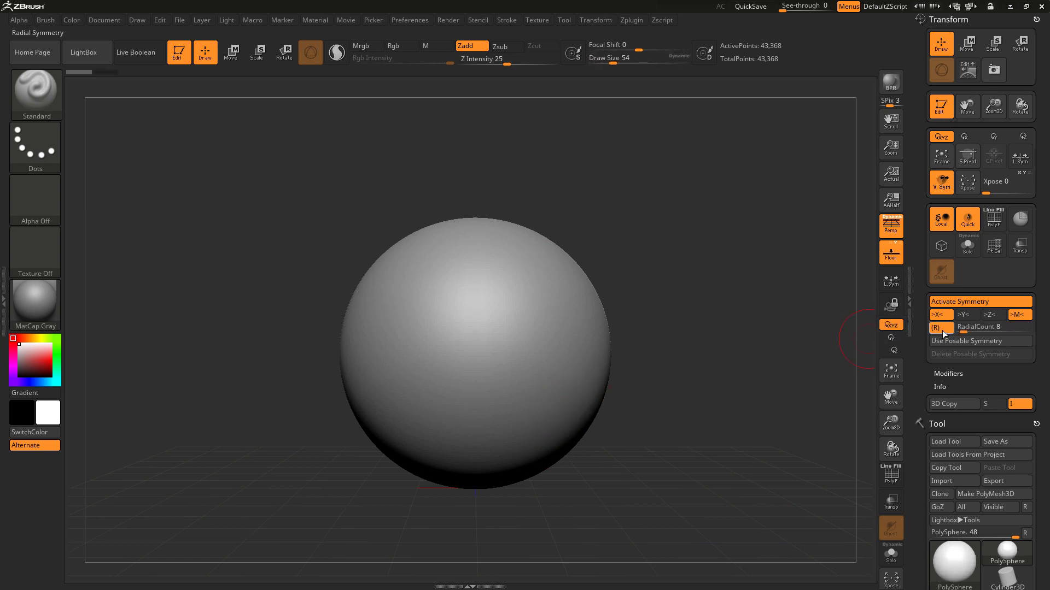
left_click(961, 328)
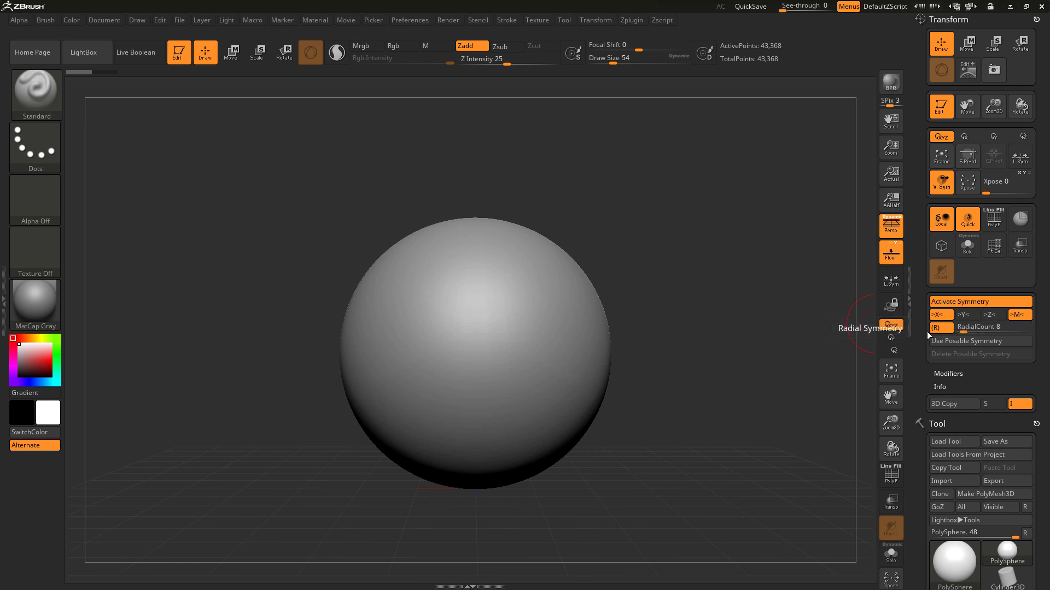
Test radially repeated strokes on the sphere, then undo them and reframe the view
mouse_move(476, 361)
left_mouse_down()
mouse_move(547, 361)
mouse_move(504, 371)
left_mouse_up()
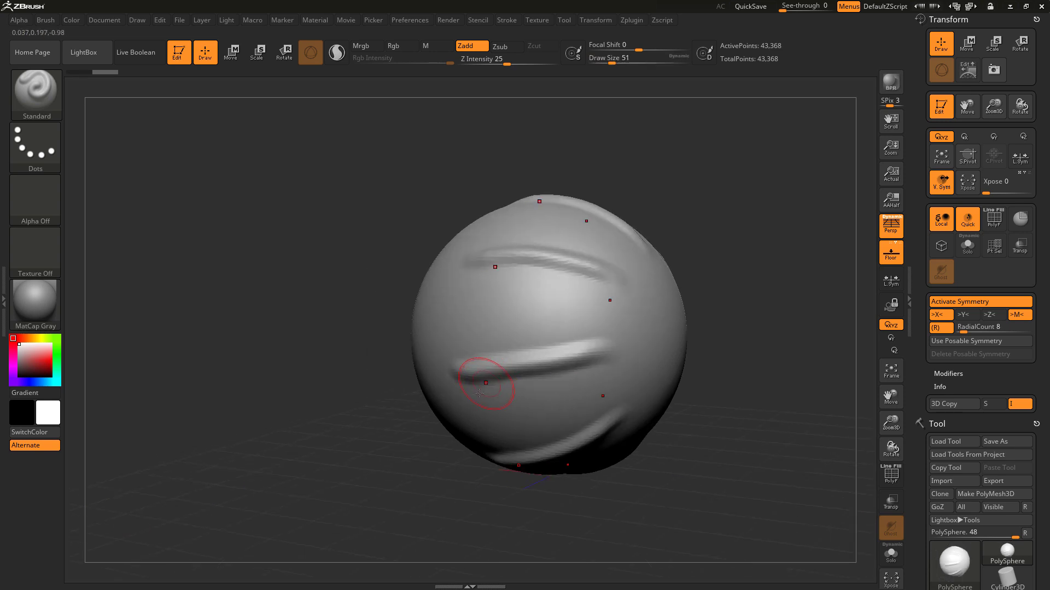
mouse_move(574, 370)
left_mouse_down()
mouse_move(468, 376)
mouse_move(574, 386)
mouse_move(509, 426)
left_mouse_up()
key("]")
mouse_move(574, 353)
left_mouse_down()
mouse_move(623, 332)
mouse_move(656, 385)
left_mouse_up()
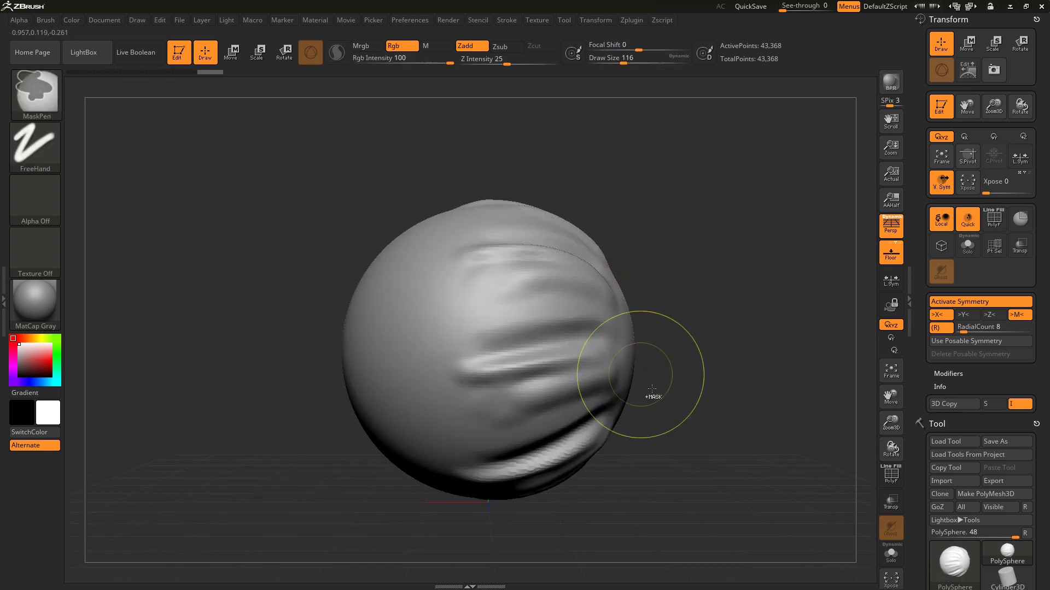
key("ctrl+z")
key("ctrl+z")
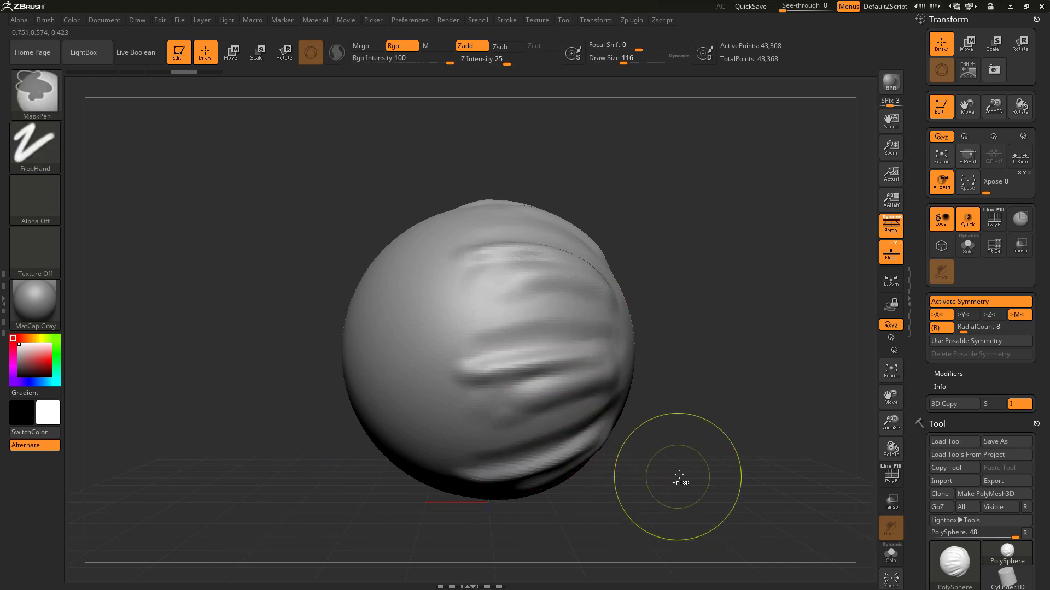
key("ctrl+z")
key("ctrl+z")
key("ctrl+z")
key("ctrl+z")
left_click_drag(705, 460, 575, 459)
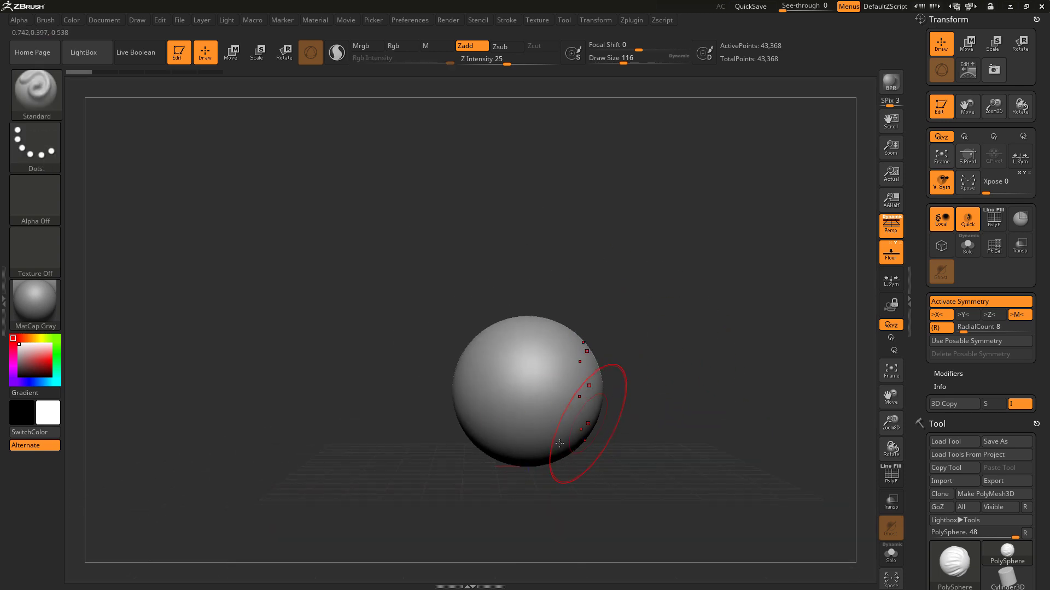
left_click_drag(590, 361, 492, 271)
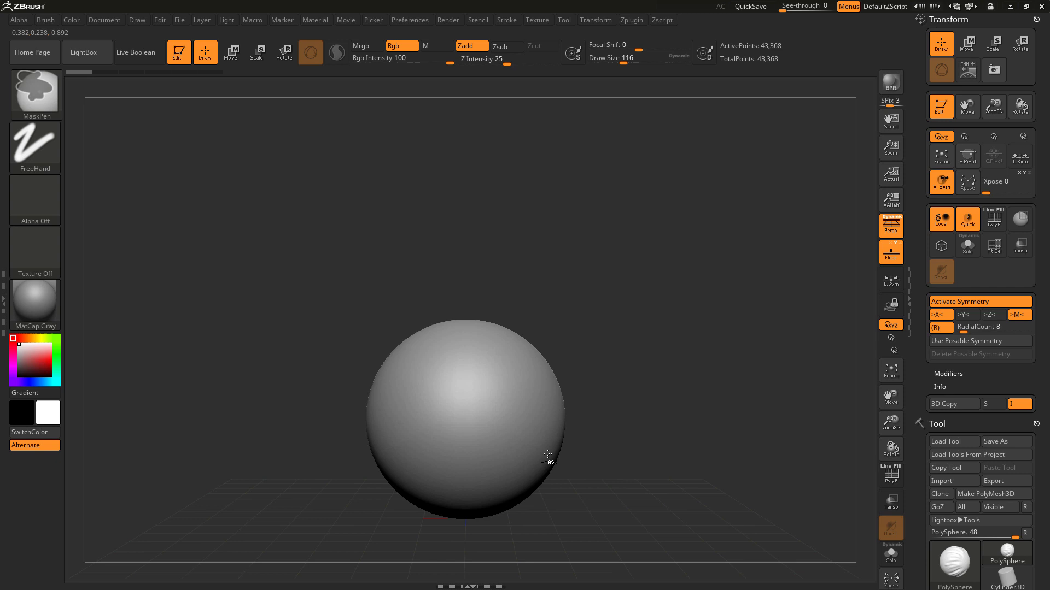
mouse_move(492, 431)
left_mouse_down()
mouse_move(456, 436)
mouse_move(509, 425)
mouse_move(495, 426)
mouse_move(502, 369)
mouse_move(513, 459)
left_mouse_up()
Switch symmetry from the X axis to Y and test grooves running down the sphere
left_click(937, 315)
left_click(963, 315)
left_click_drag(502, 353, 509, 427)
left_click_drag(504, 369, 513, 463)
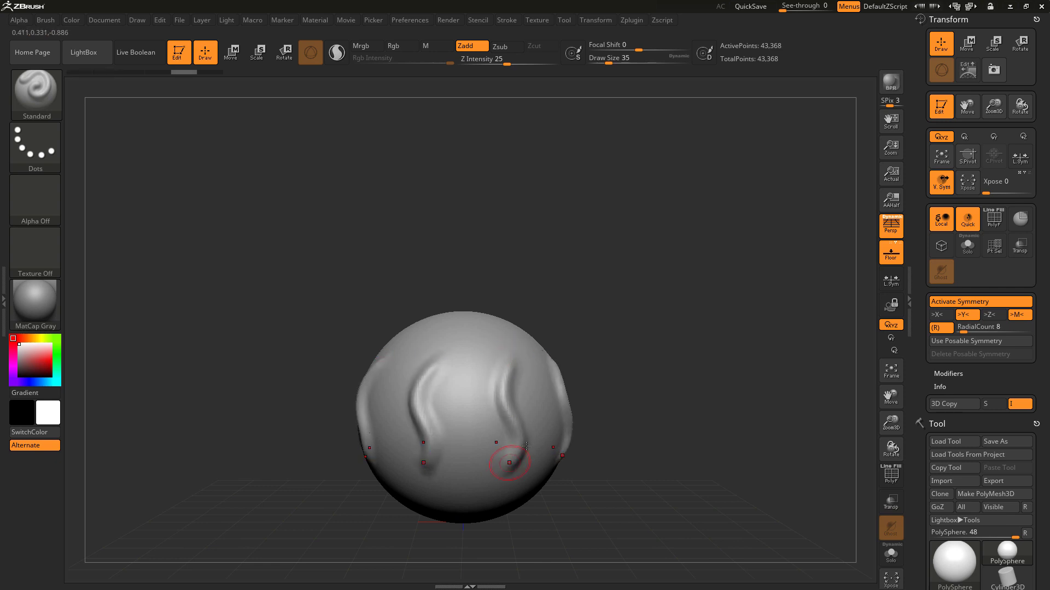
Enable Z-axis symmetry and test grooves across the sphere from another angle
left_click(964, 315)
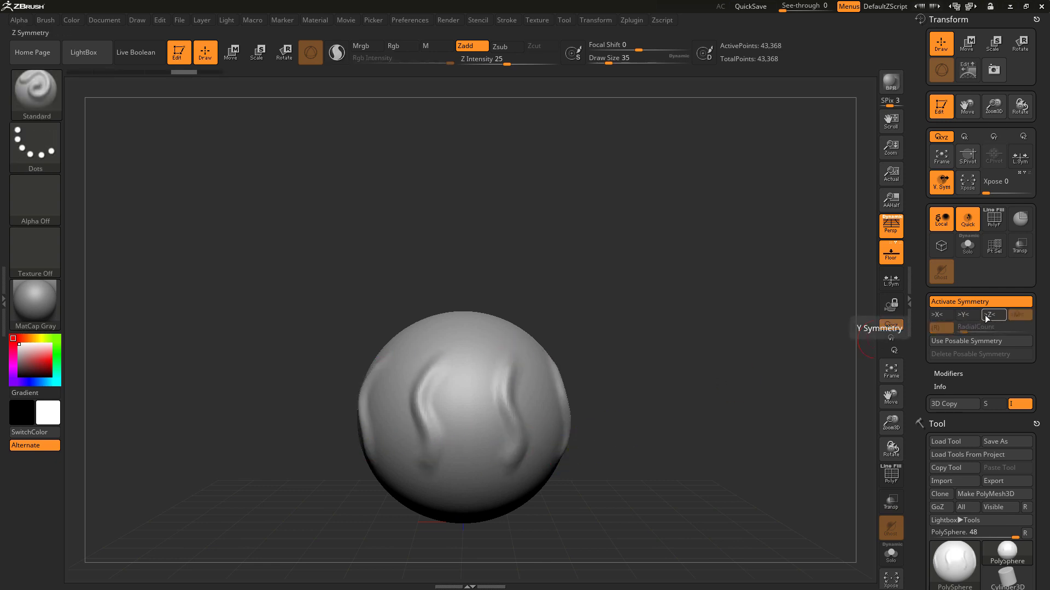
right_click_drag(493, 412, 460, 385)
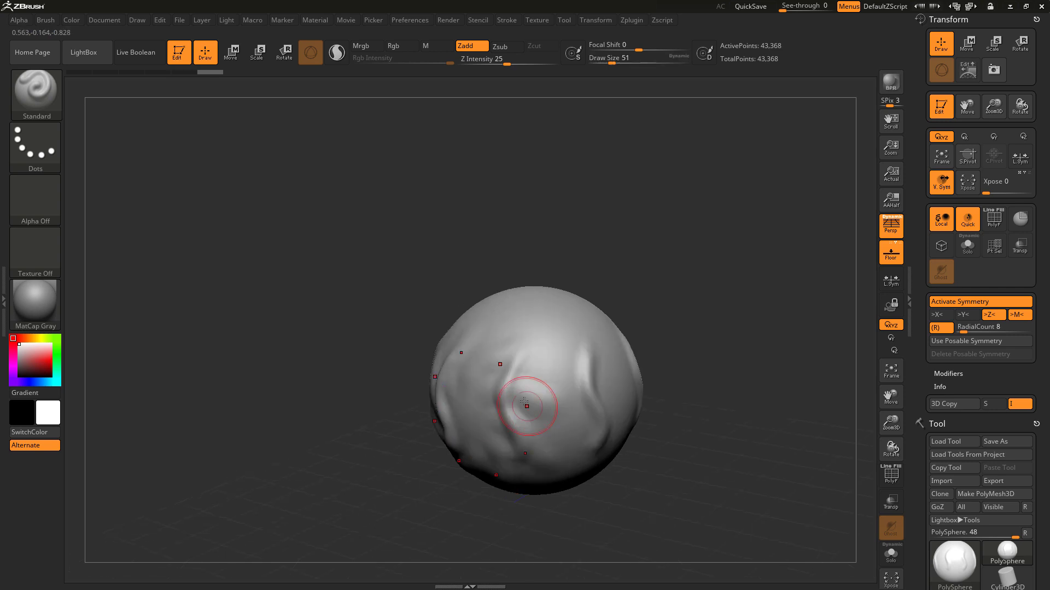
right_click_drag(525, 394, 558, 388)
left_click_drag(598, 361, 714, 410)
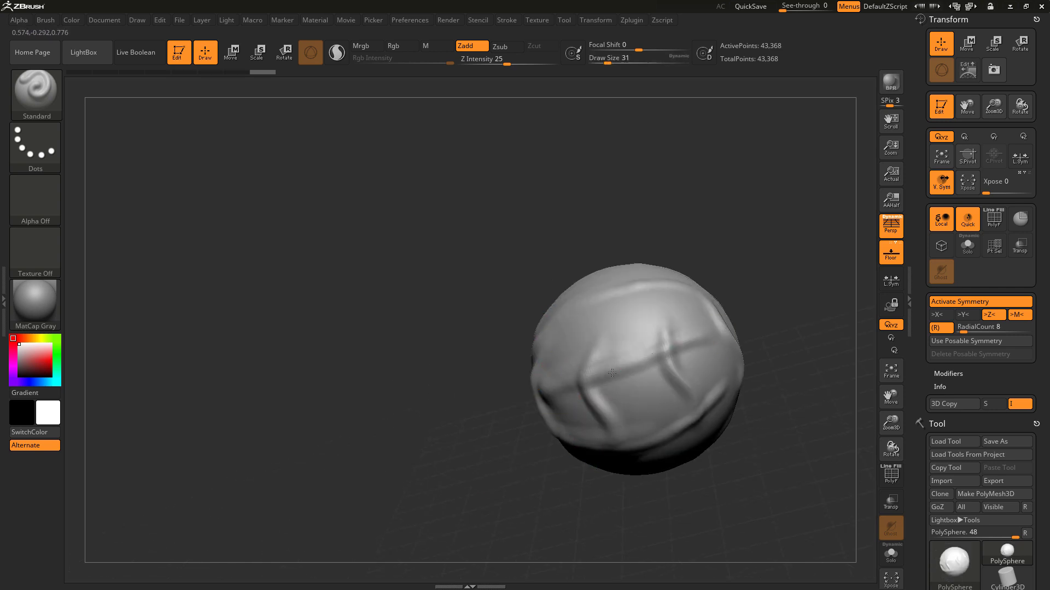
left_click_drag(566, 427, 706, 443)
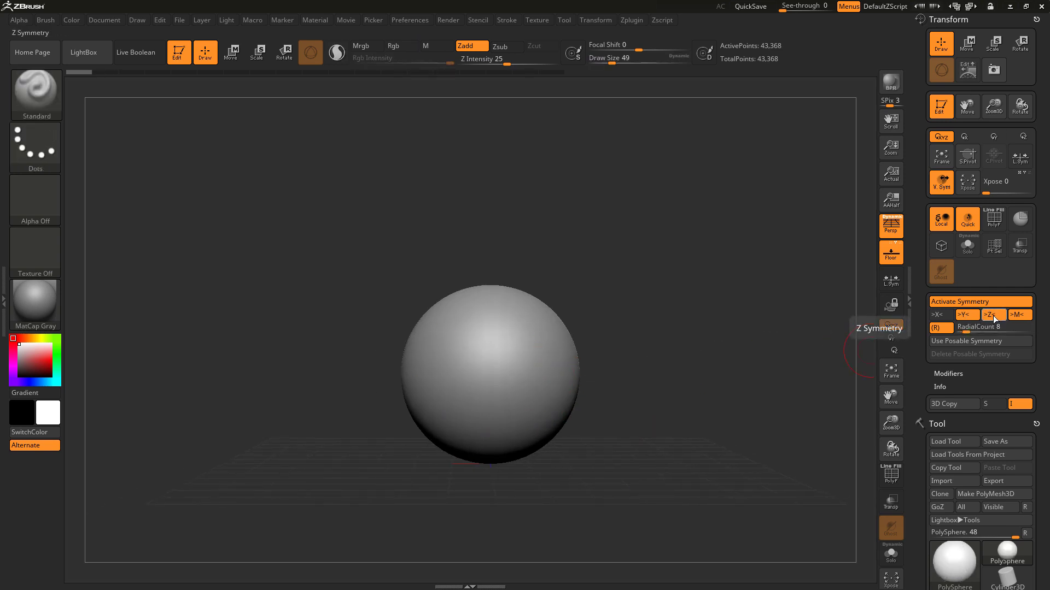
Turn off Z-axis symmetry and choose DamStandard from the brush library
left_click(992, 315)
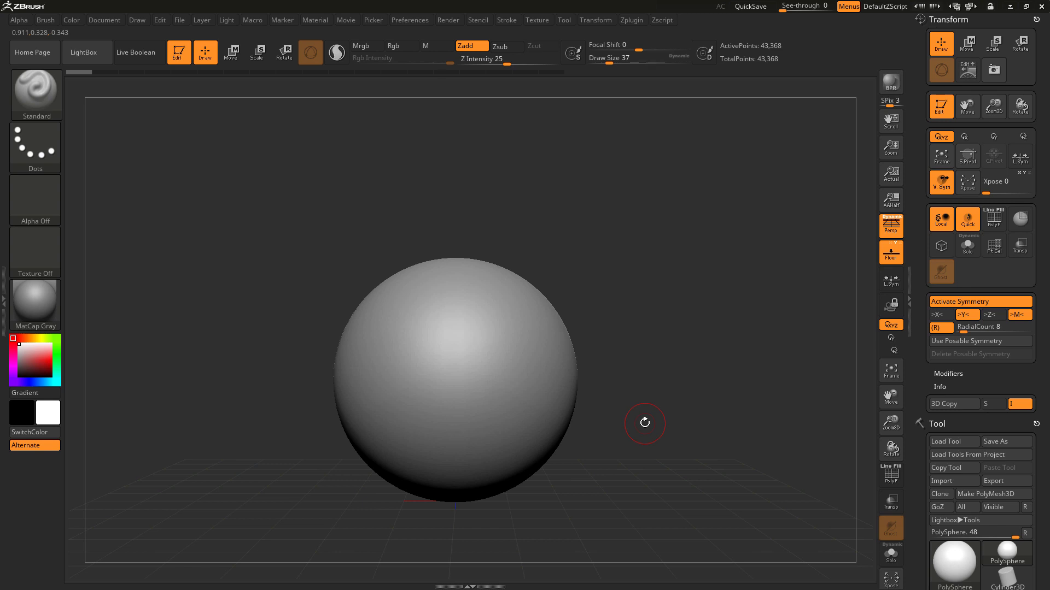
left_click(40, 89)
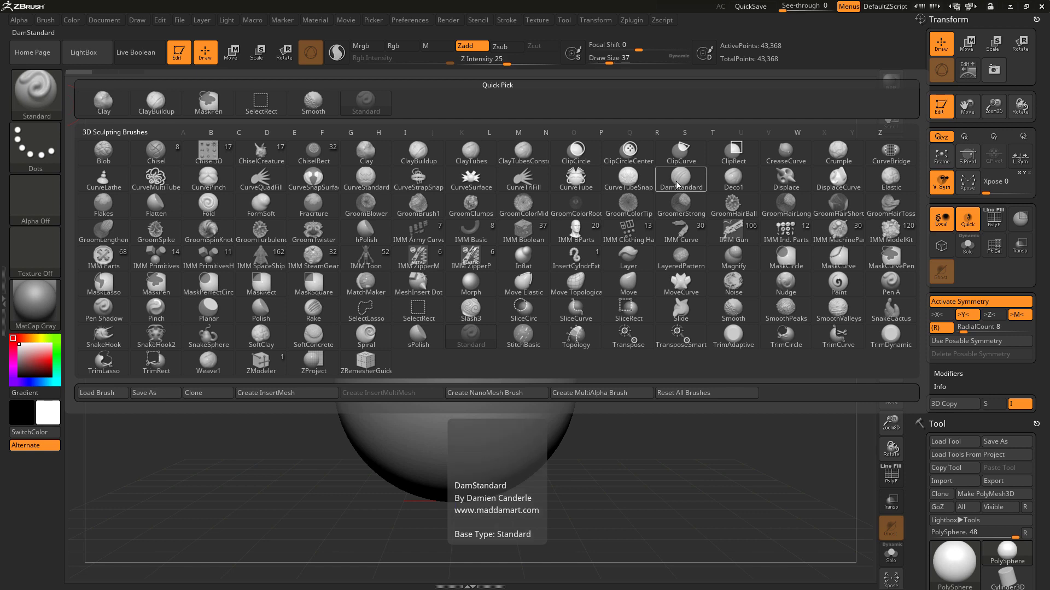
left_click(679, 185)
Reopen the brush library and make Move the active brush
left_click(36, 92)
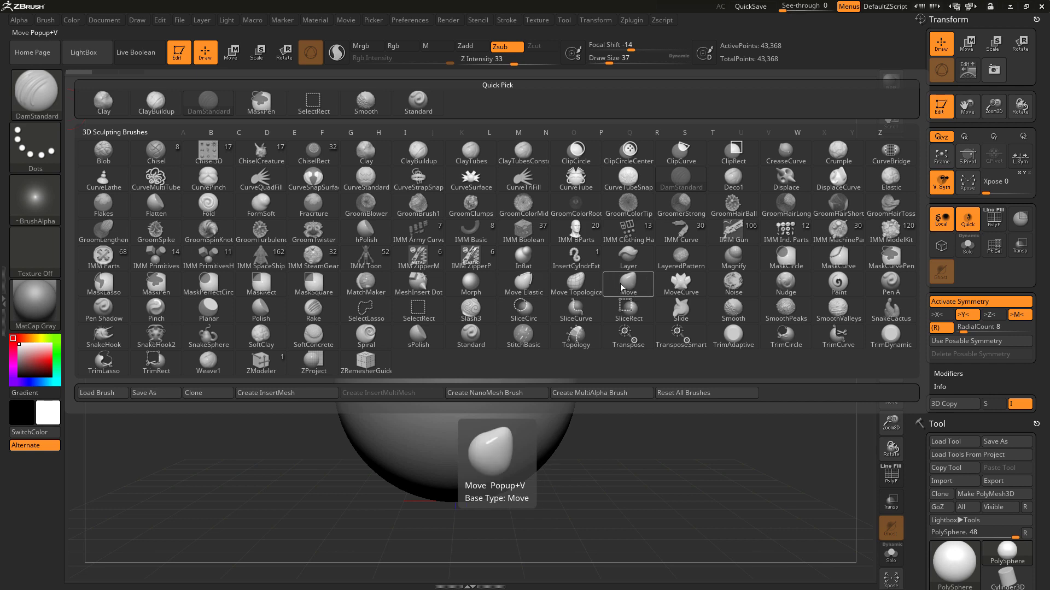
left_click(637, 285)
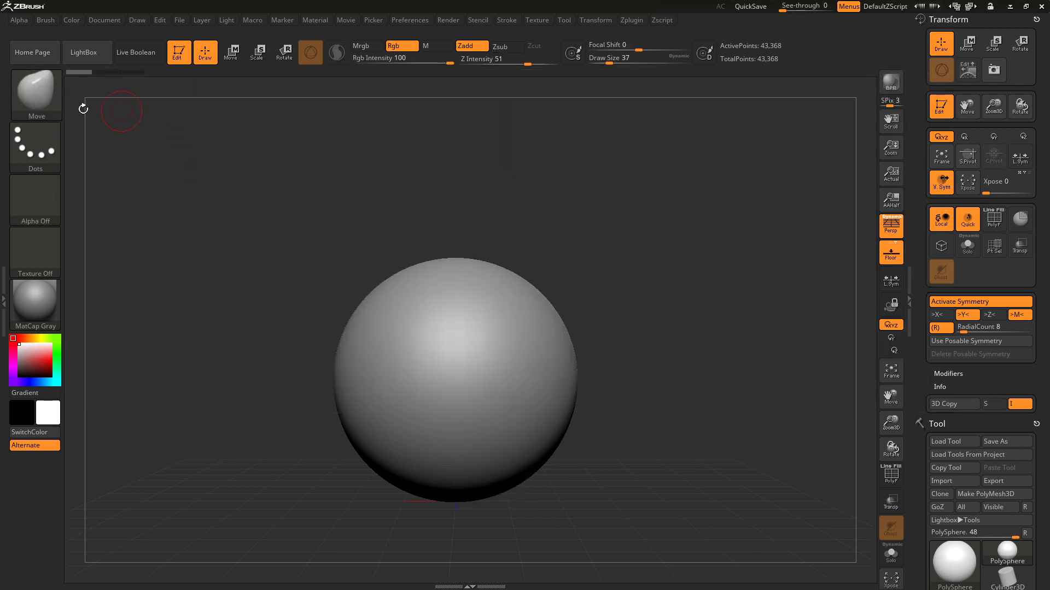
left_click(37, 92)
Use the B brush picker filtered by D to select the DamStandard brush
key("b")
key("b")
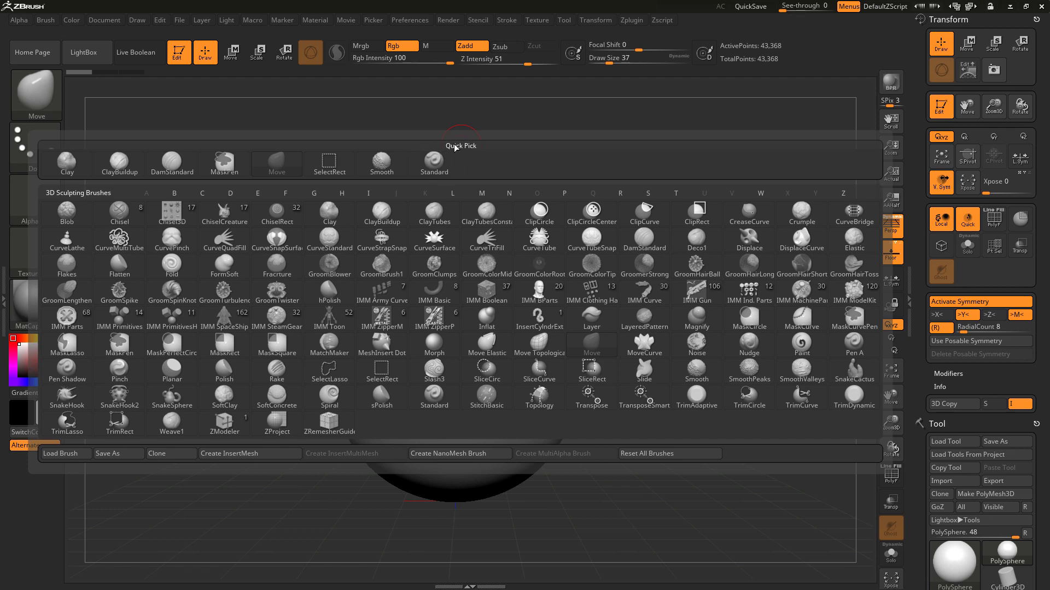
key("b")
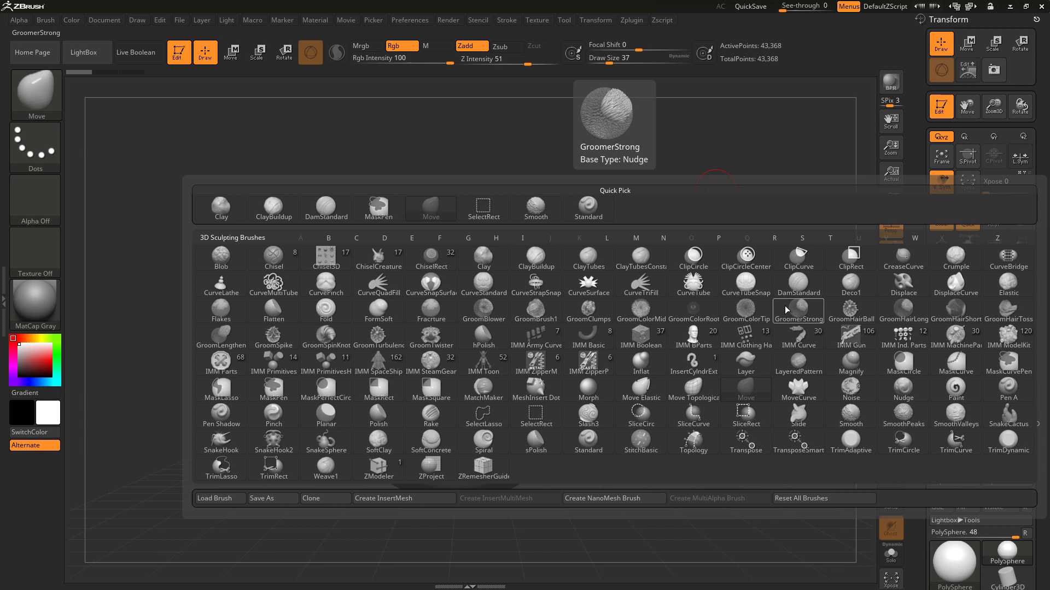
key("d")
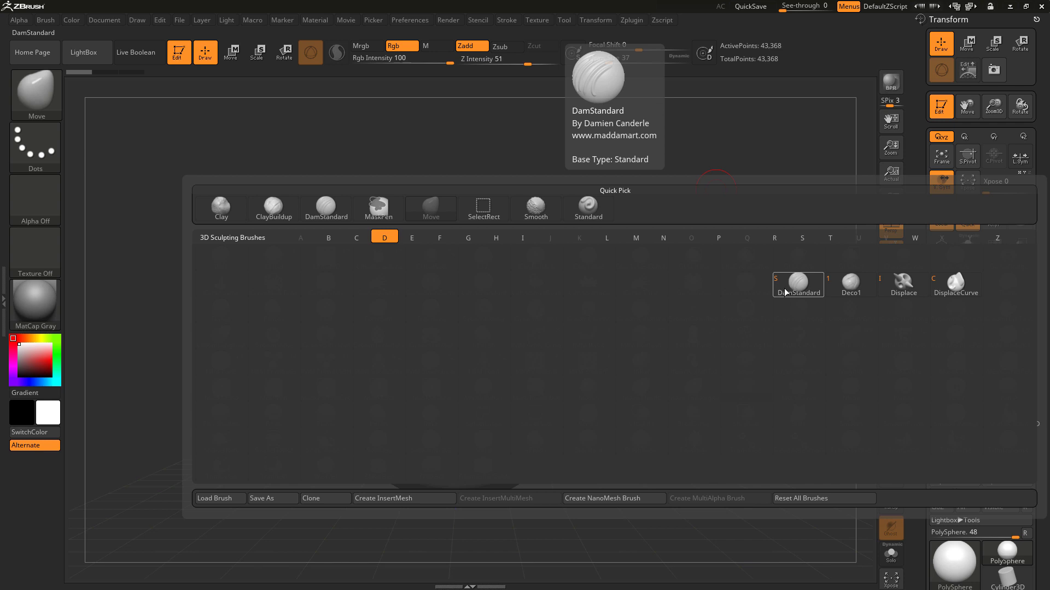
left_click(780, 288)
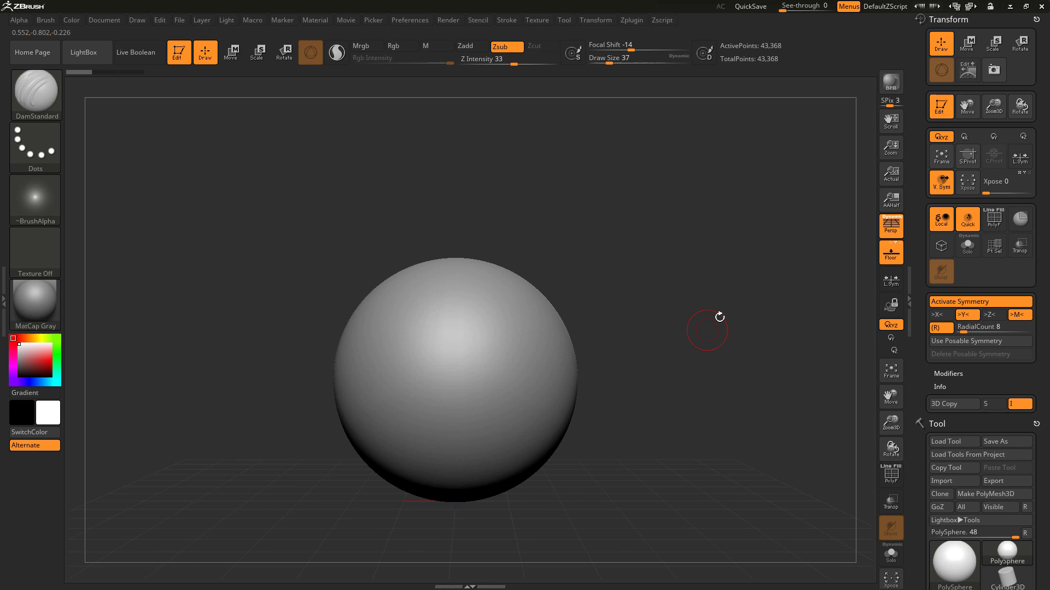
Use the brush picker filtered by M to select the Move brush
key("b")
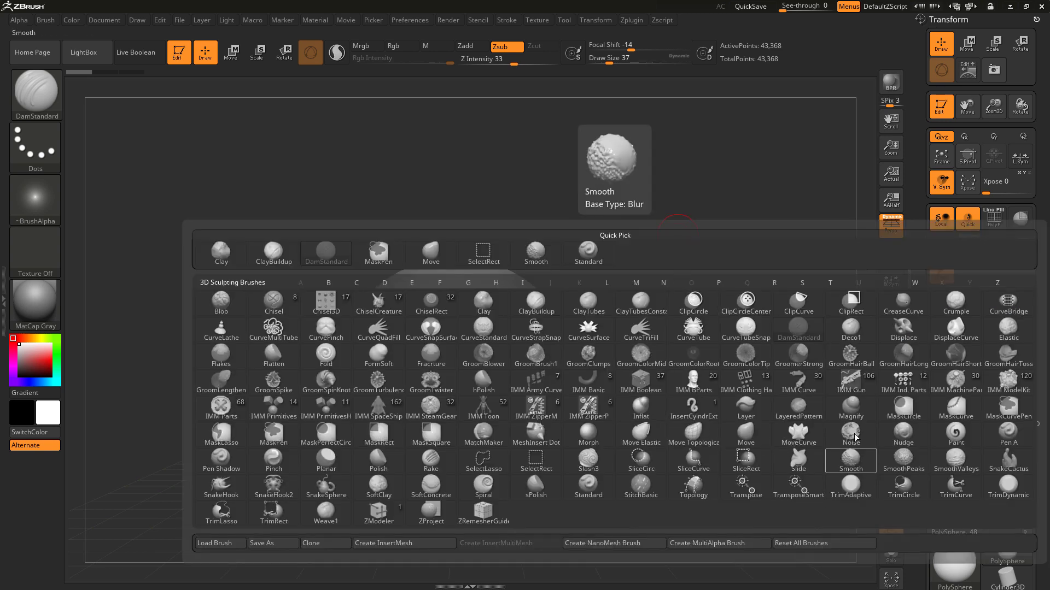
key("m")
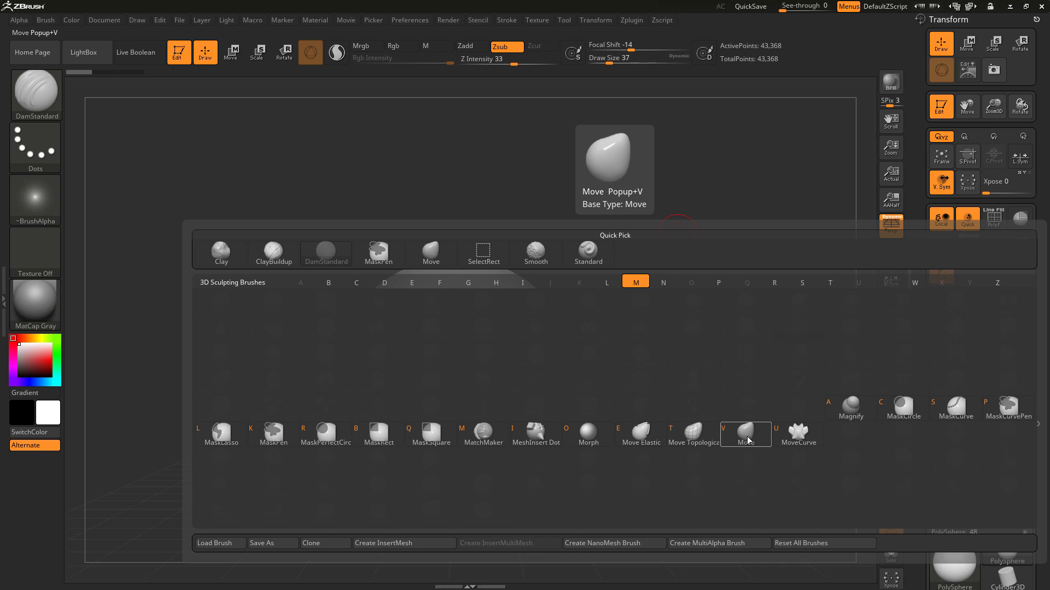
left_click(748, 436)
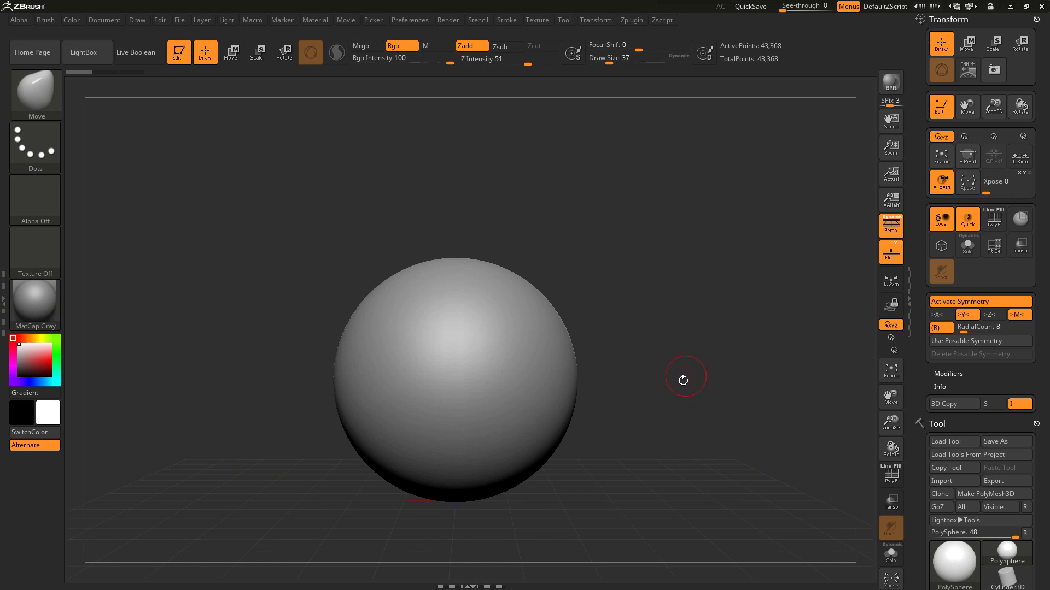
Switch between DamStandard (B D S) and Move (B M V) with keyboard shortcuts
key("b")
key("d")
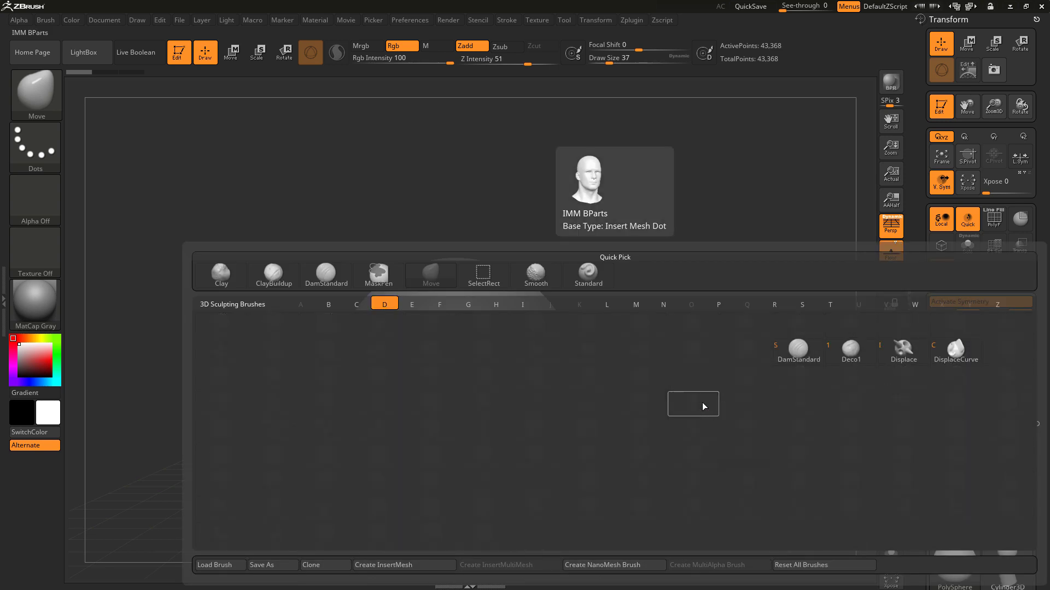
key("s")
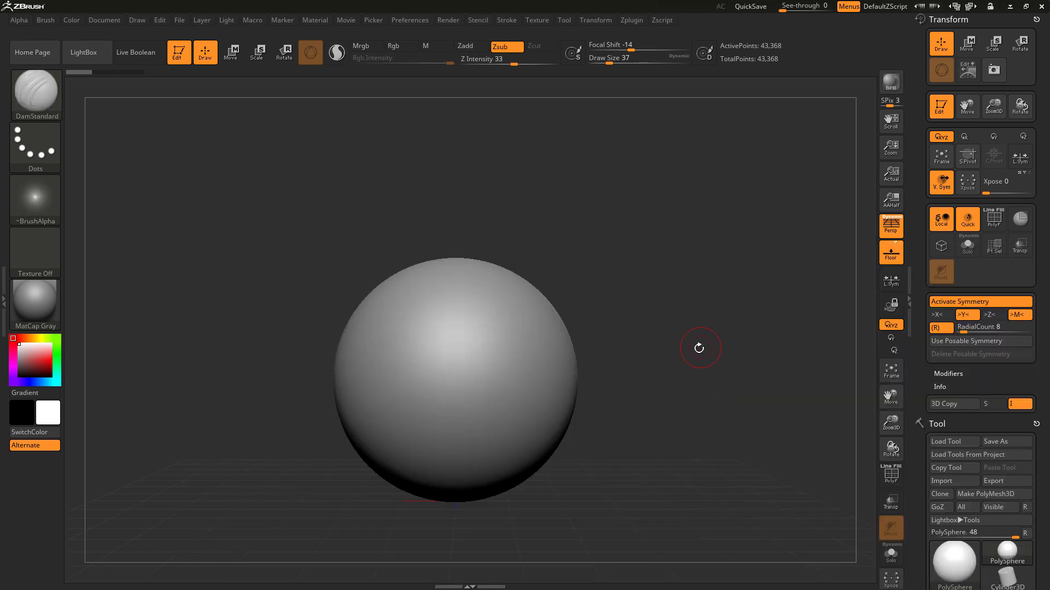
key("b")
key("m")
key("v")
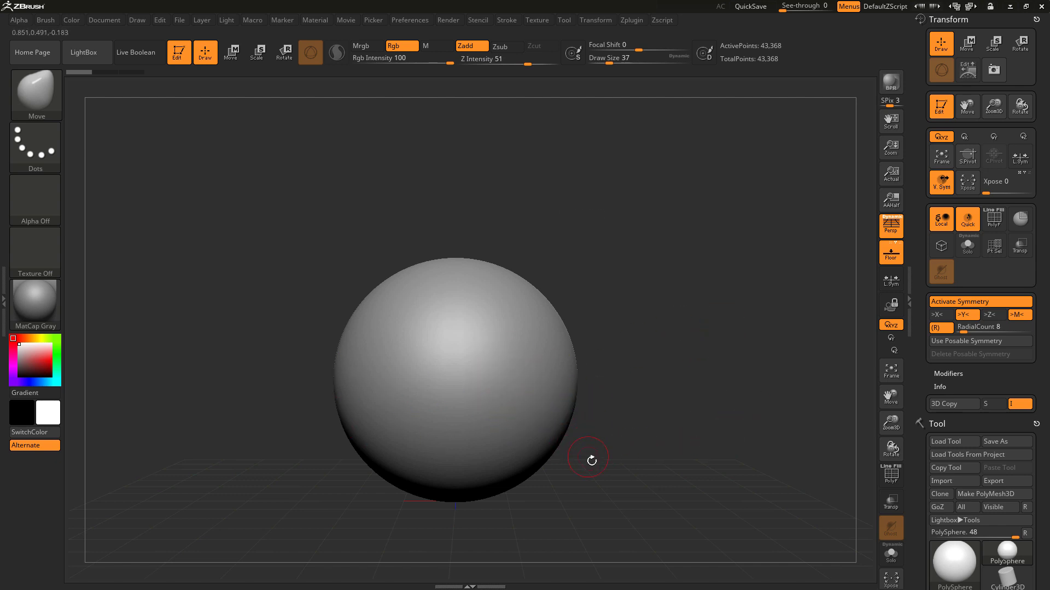
Use the brush picker filtered by S to select the Standard brush
key("b")
key("s")
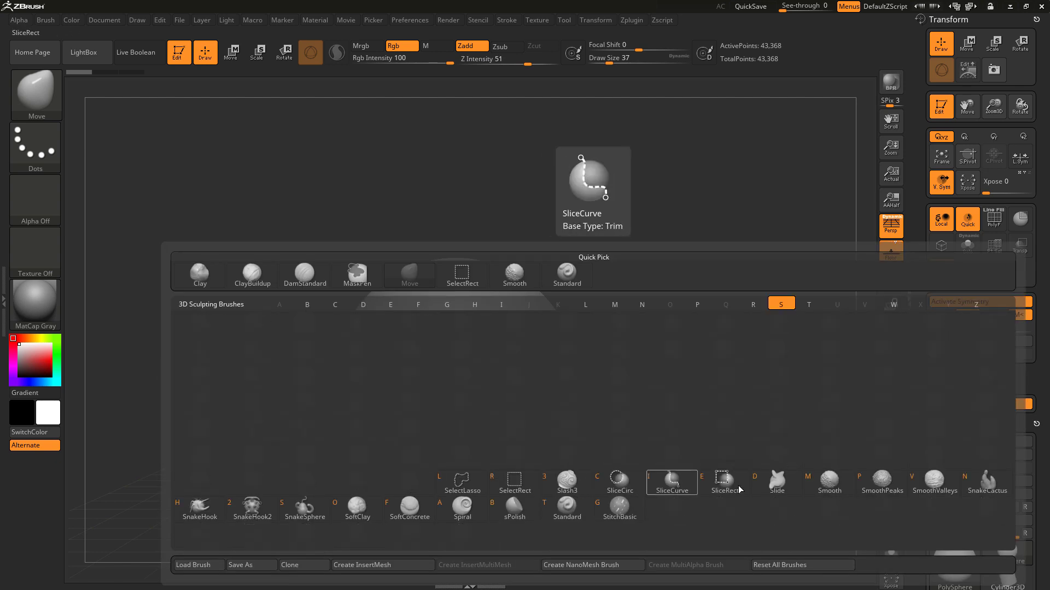
left_click(569, 515)
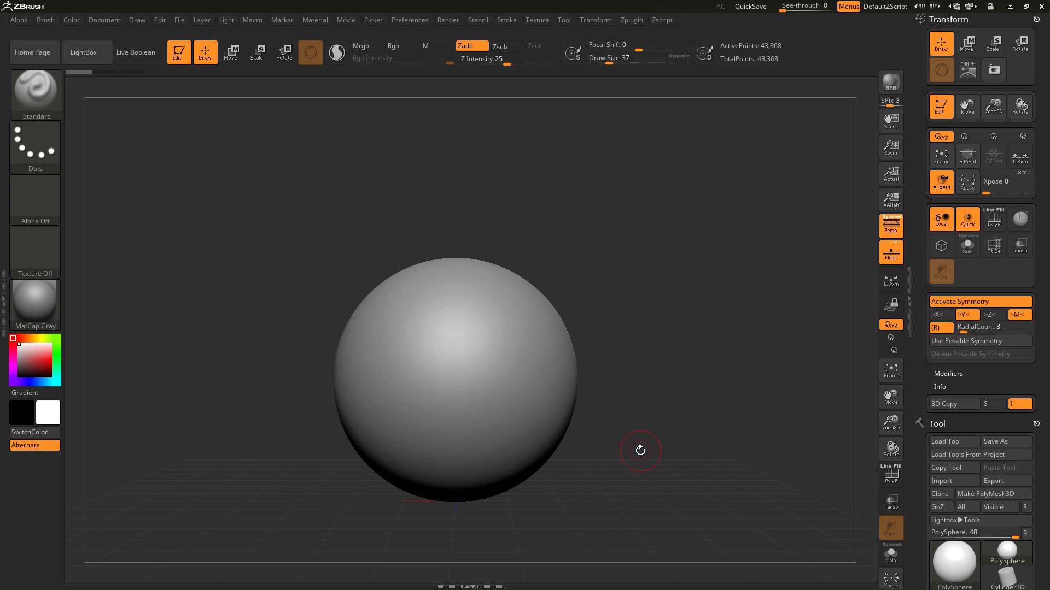
key("b")
key("m")
key("v")
key("b")
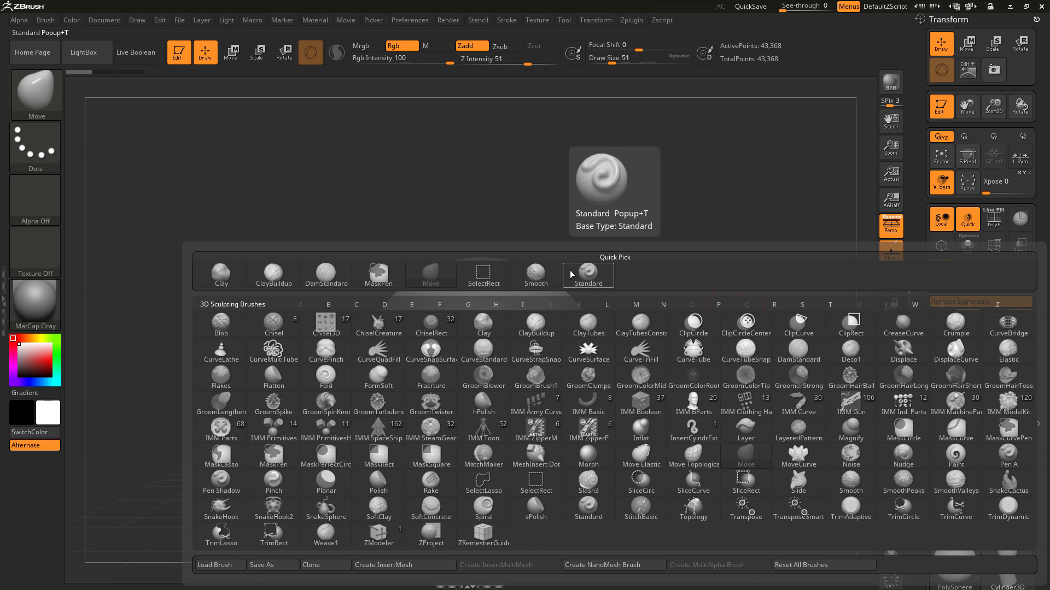
left_click(588, 276)
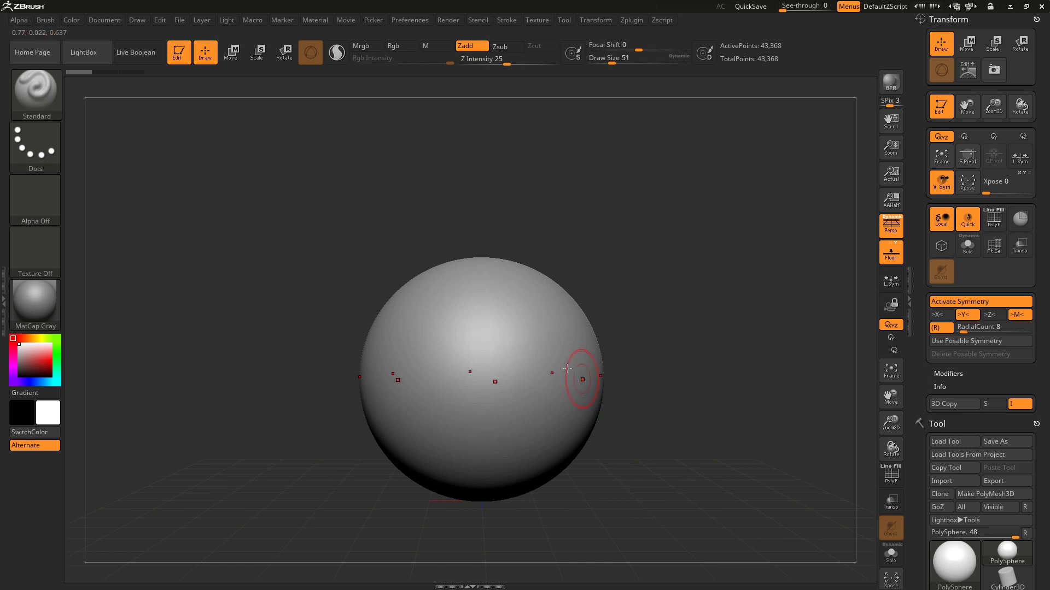
key("b")
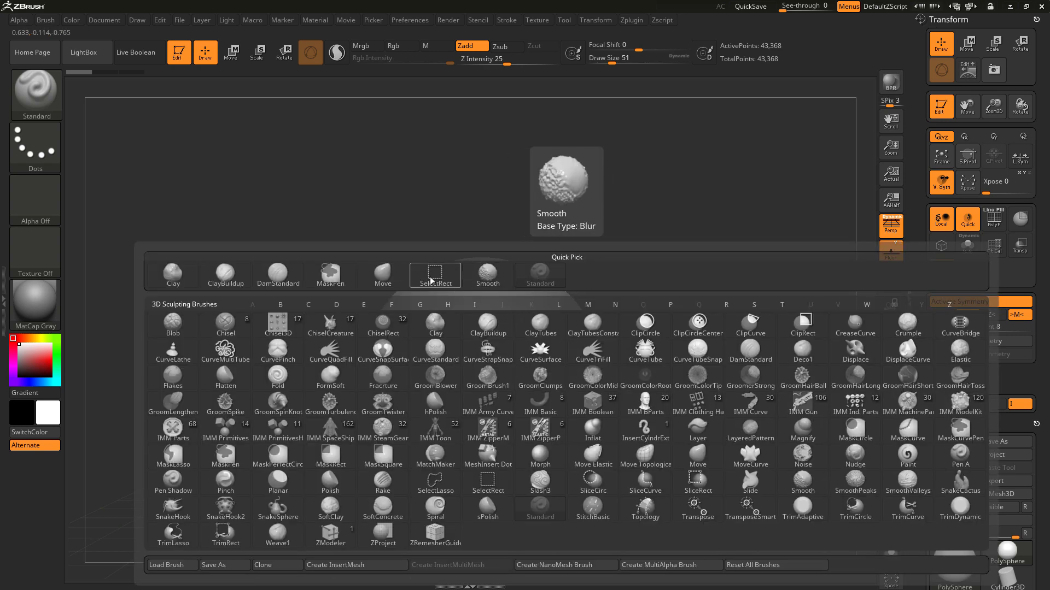
left_click(259, 566)
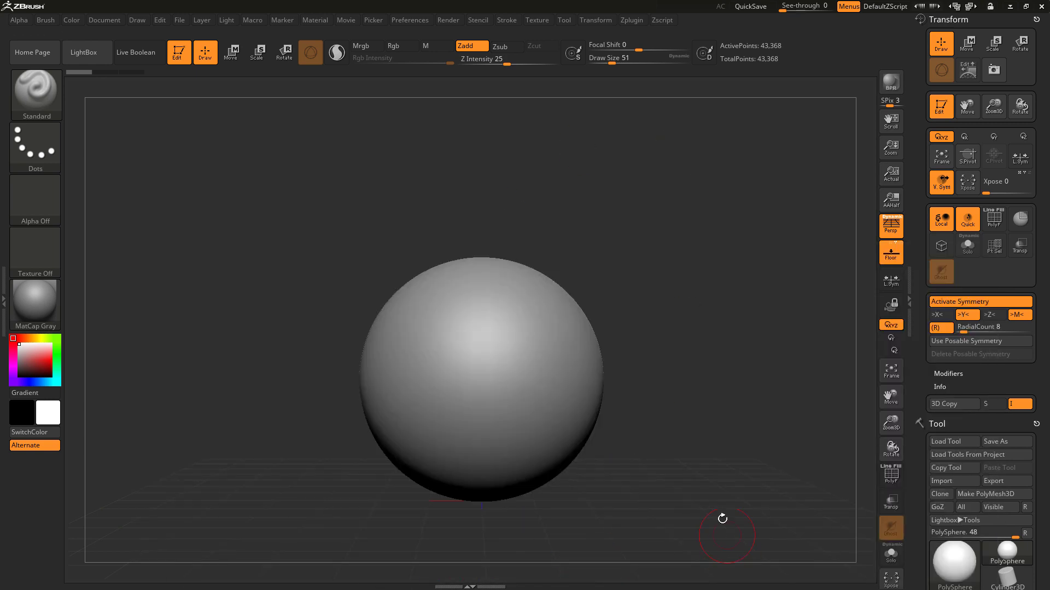
Turn on Enable Customize under Preferences and look at the Brush menu
left_click(410, 20)
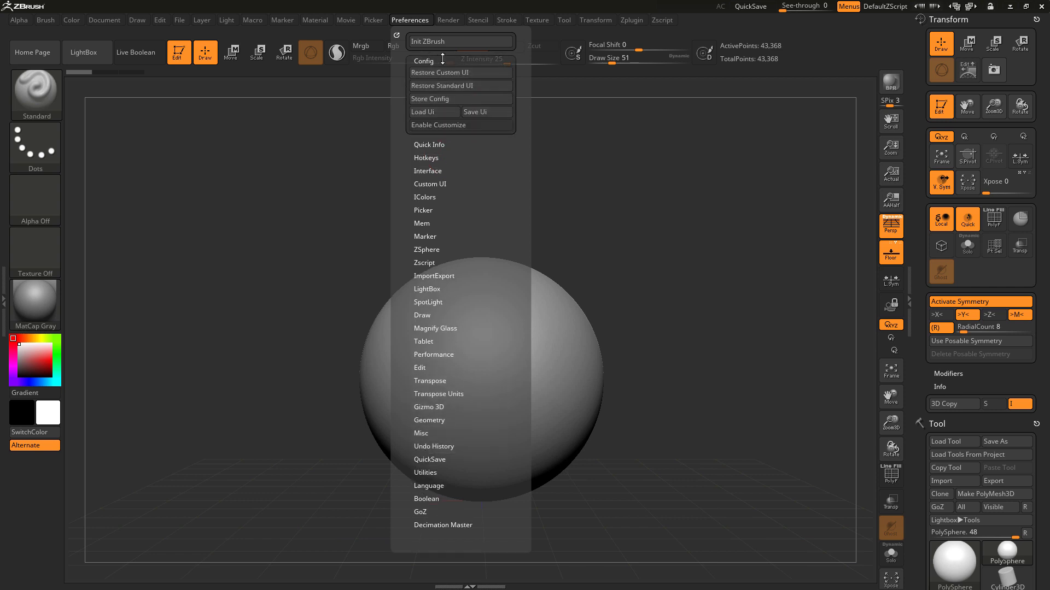
left_click(453, 125)
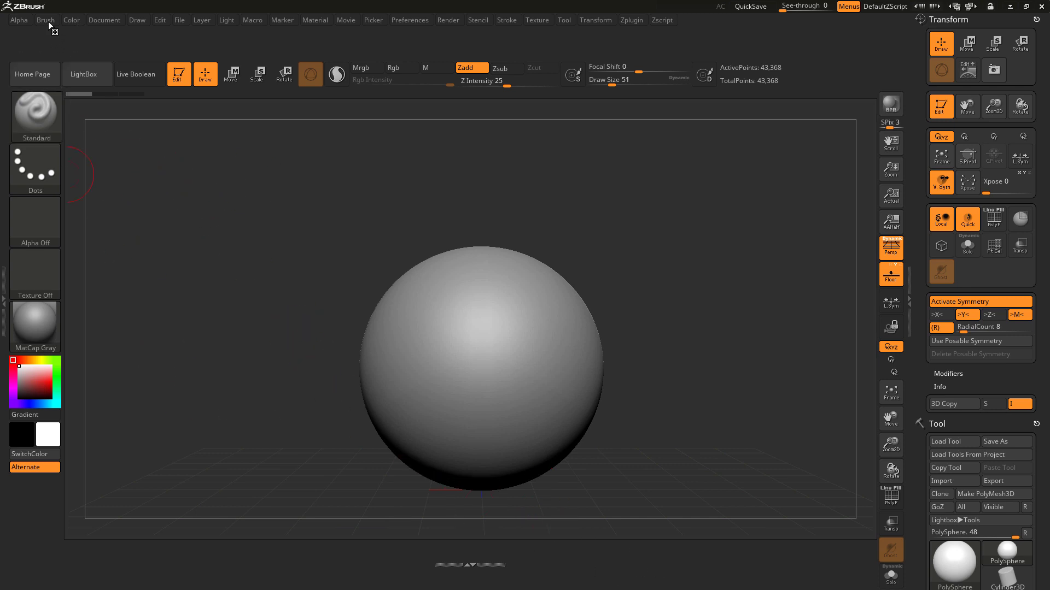
left_click(48, 22)
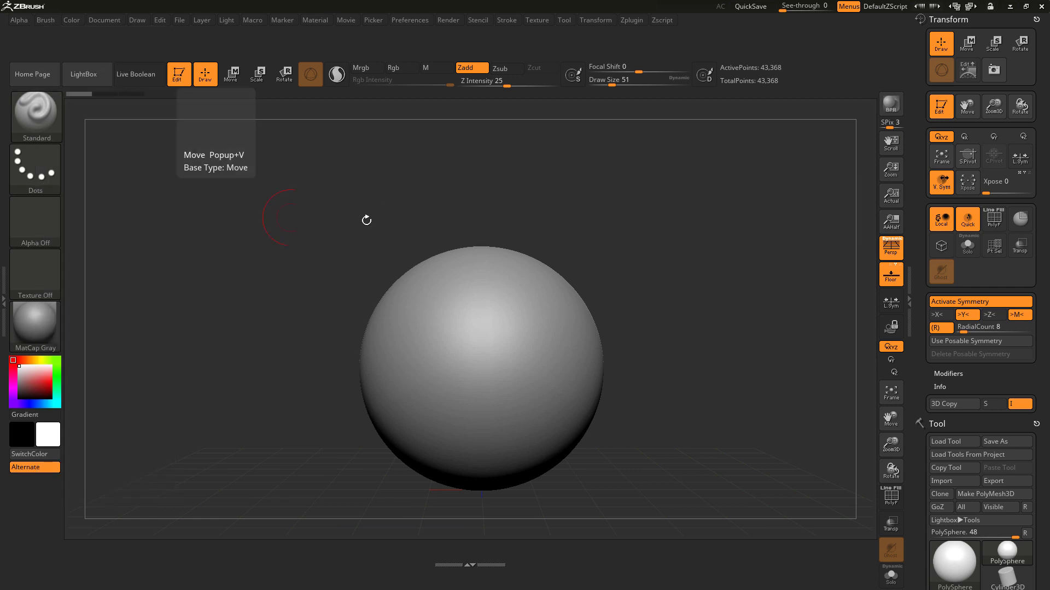
Select the ClayTubes brush from the picker and bring up the Brush palette
key("b")
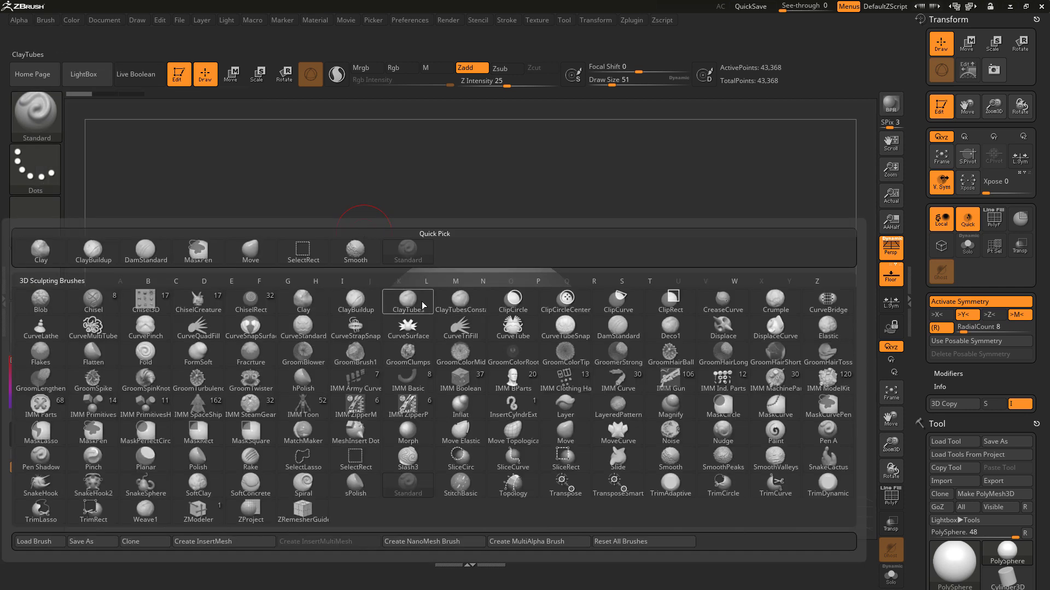
left_click(424, 306)
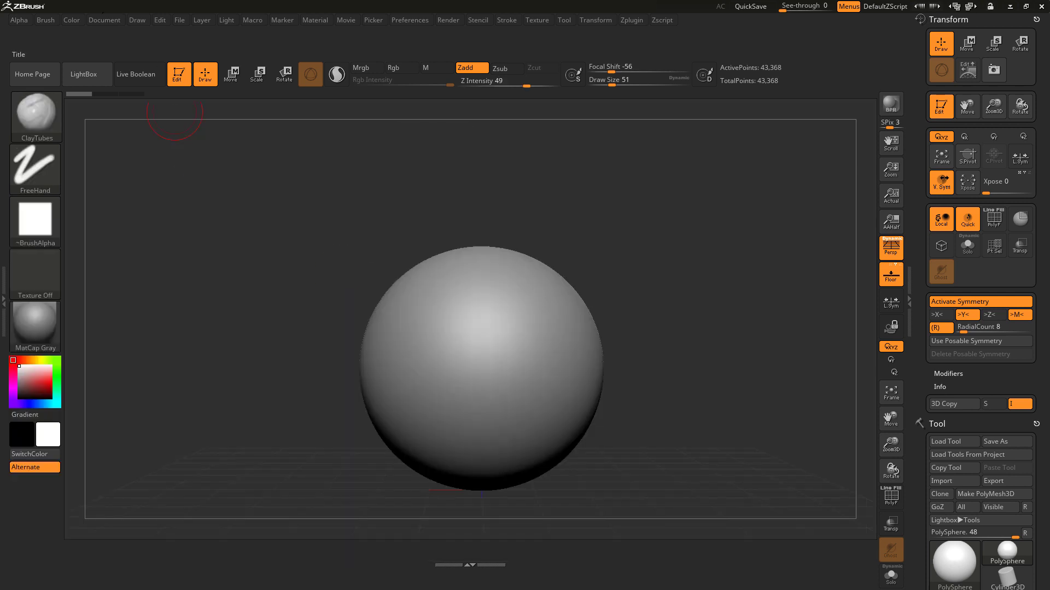
left_click(46, 20)
key("b")
left_click(46, 22)
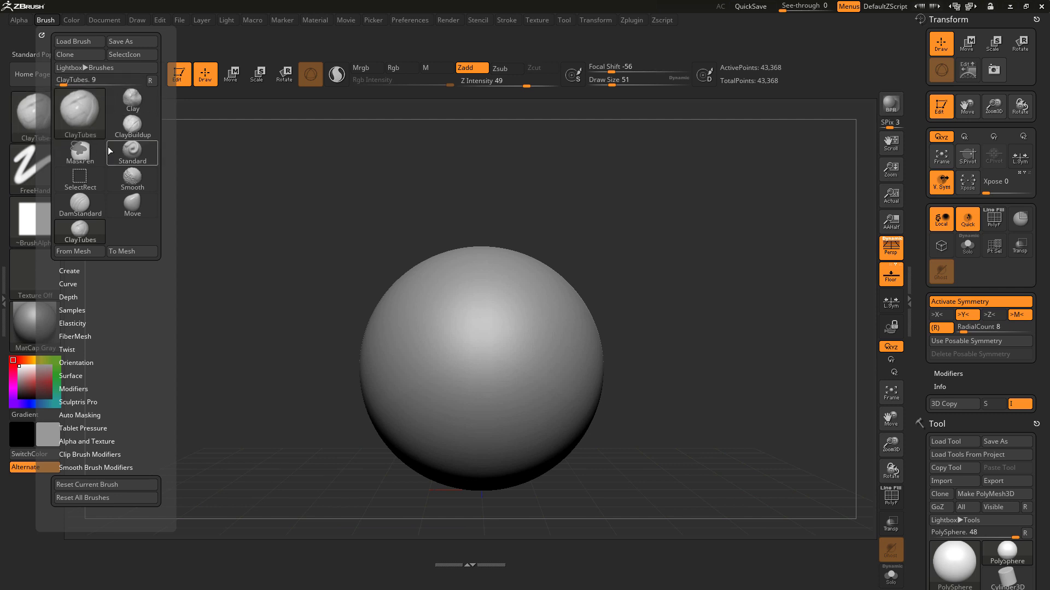
Dock the Brush palette in the right tray and enable interface customization in Preferences > Config
left_click_drag(41, 33, 976, 32)
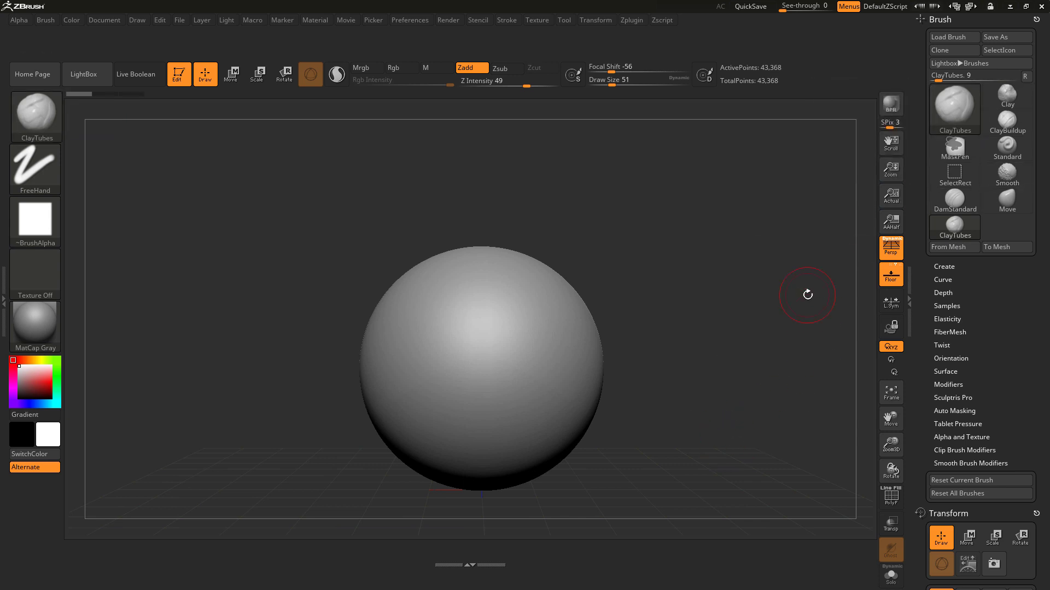
left_click(409, 20)
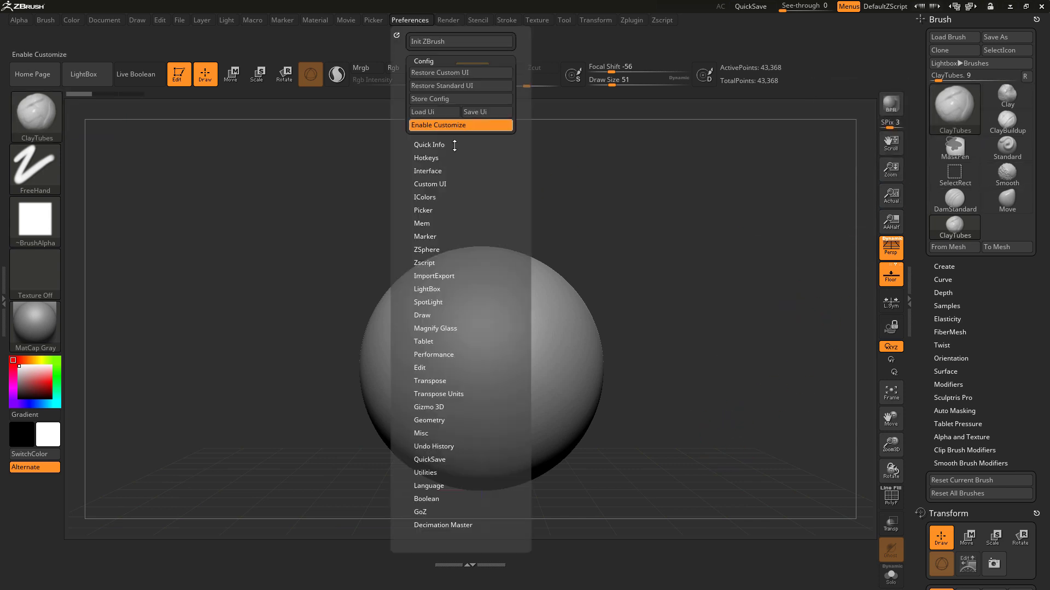
left_click(460, 124)
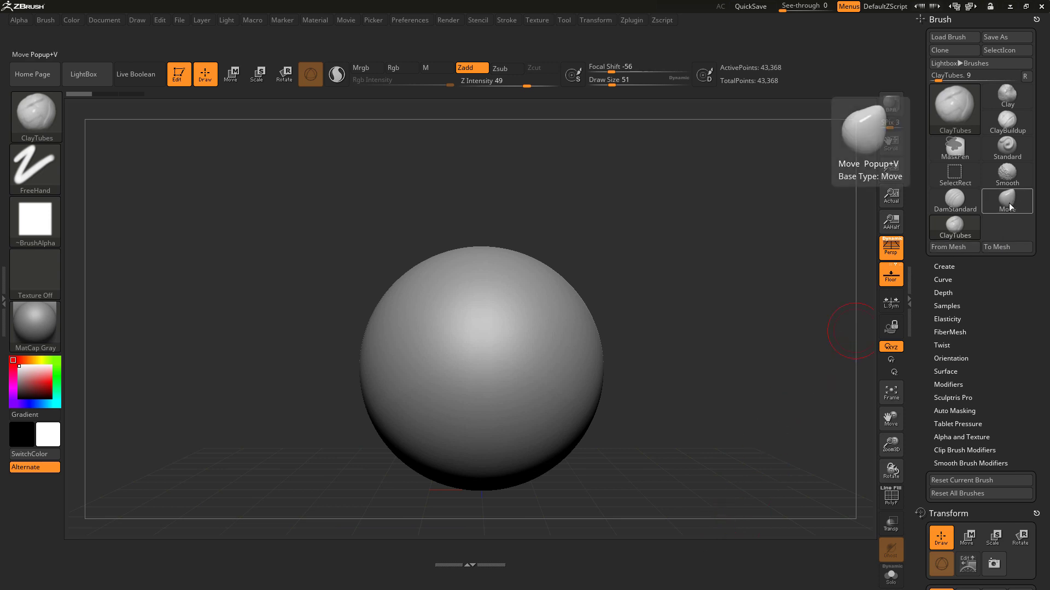
Ctrl+Alt drag the Move brush icon into the bottom shelf as a custom button
key("ctrl")
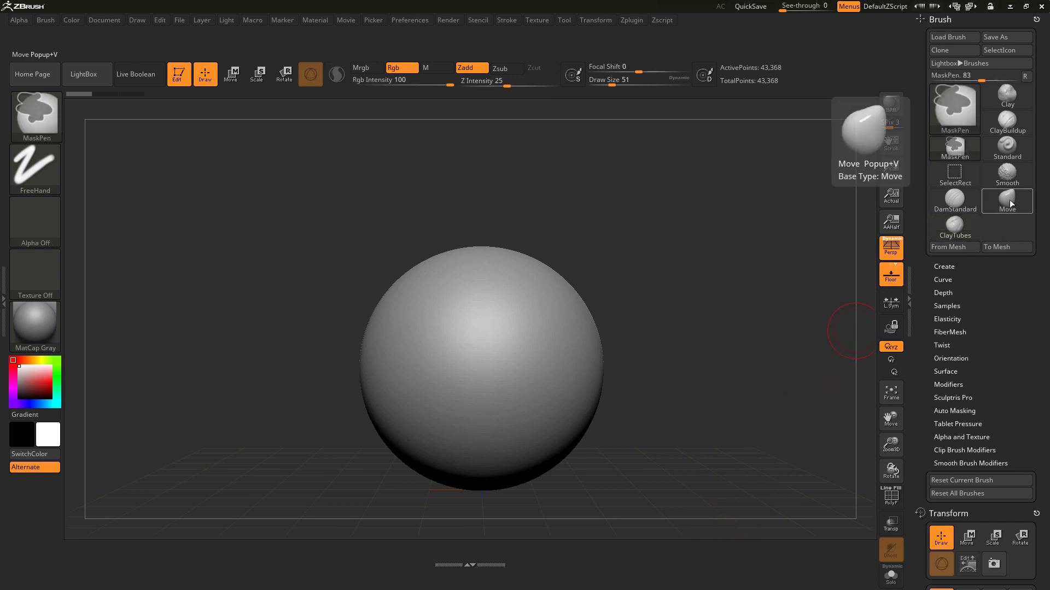
left_click_drag(1009, 200, 851, 349)
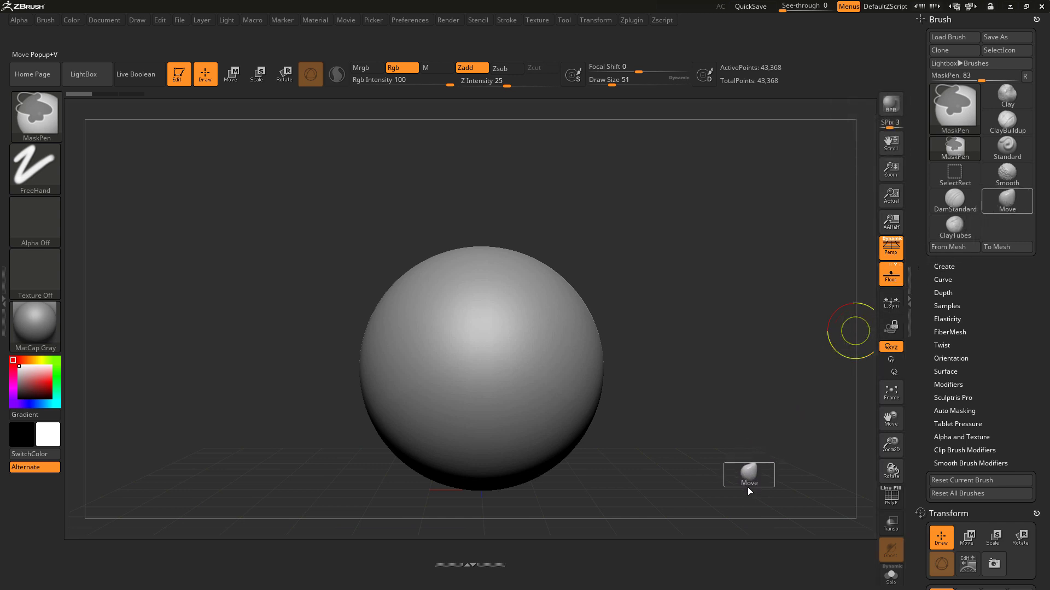
mouse_move(747, 487)
left_mouse_down()
mouse_move(667, 554)
mouse_move(562, 554)
mouse_move(823, 119)
mouse_move(782, 38)
mouse_move(717, 55)
mouse_move(643, 490)
left_mouse_up()
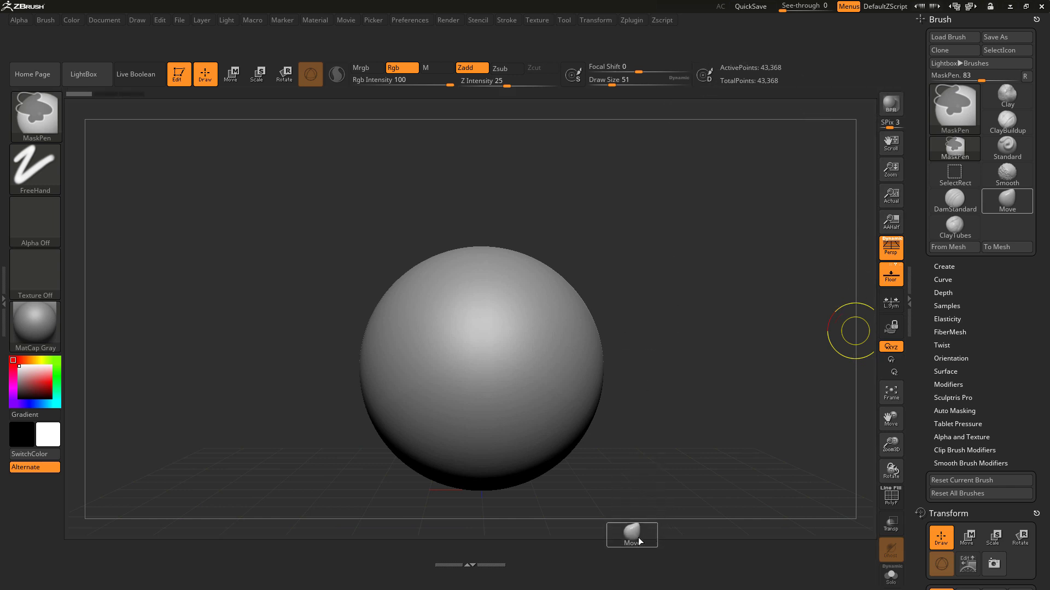
left_click_drag(638, 537, 693, 551)
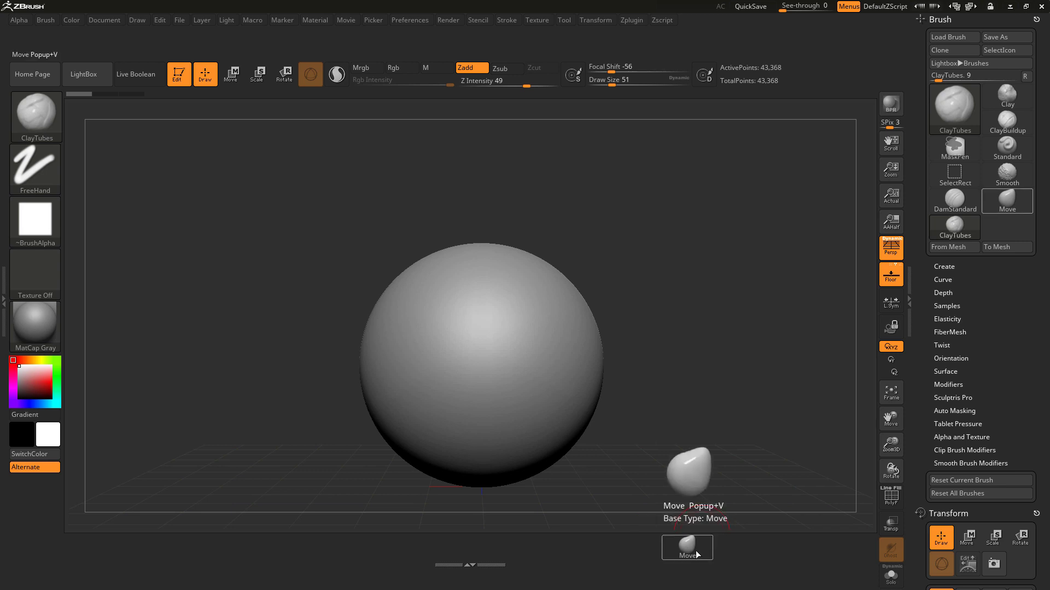
Add DamStandard and Standard buttons beside Move, then reselect ClayTubes
key("ctrl")
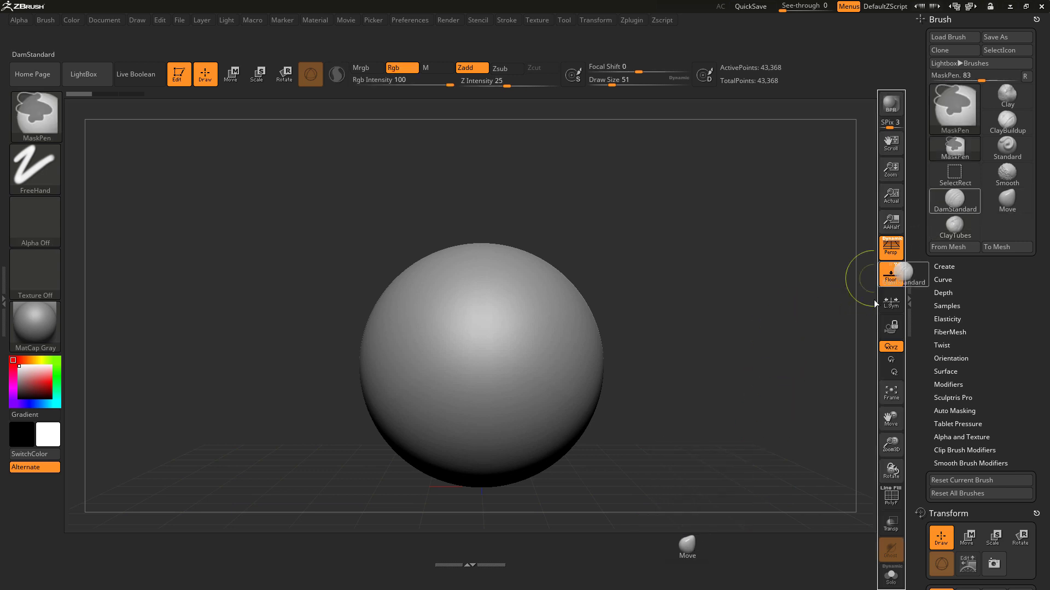
left_click_drag(955, 200, 740, 547, "ctrl+alt")
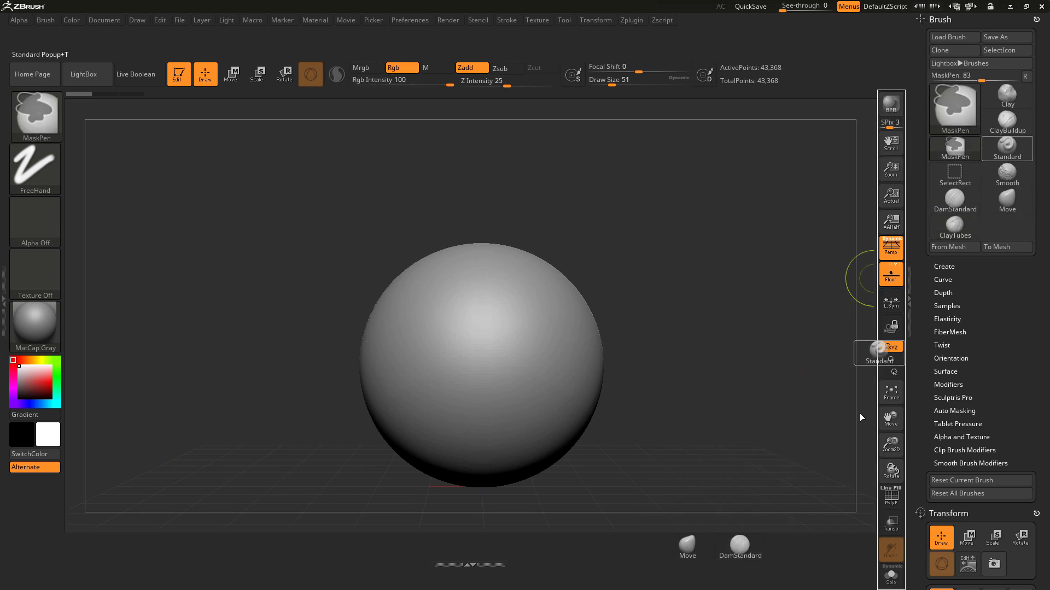
left_click_drag(1008, 148, 791, 547, "ctrl+alt")
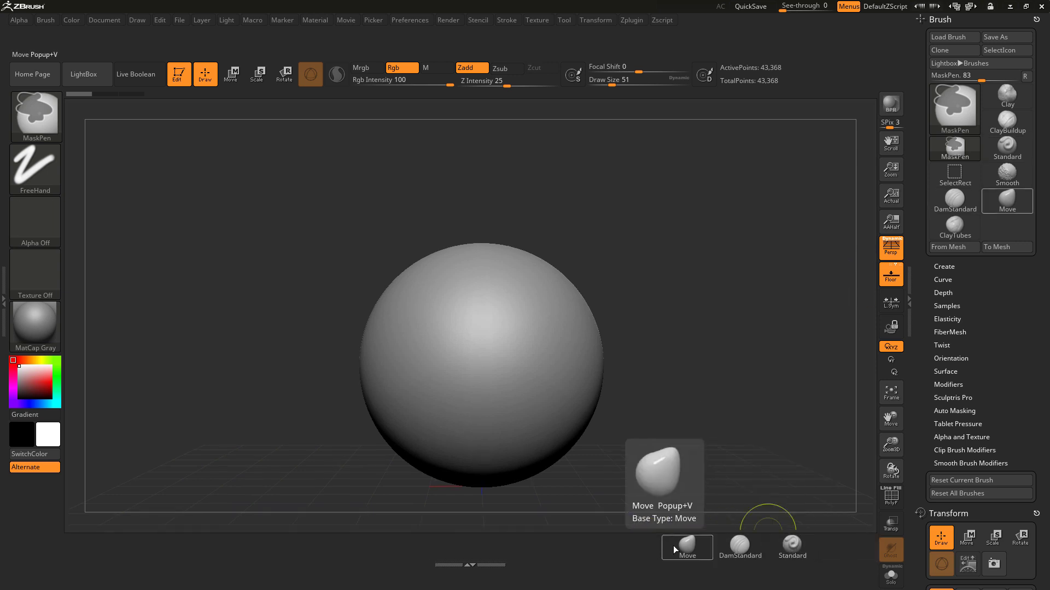
left_click(688, 546)
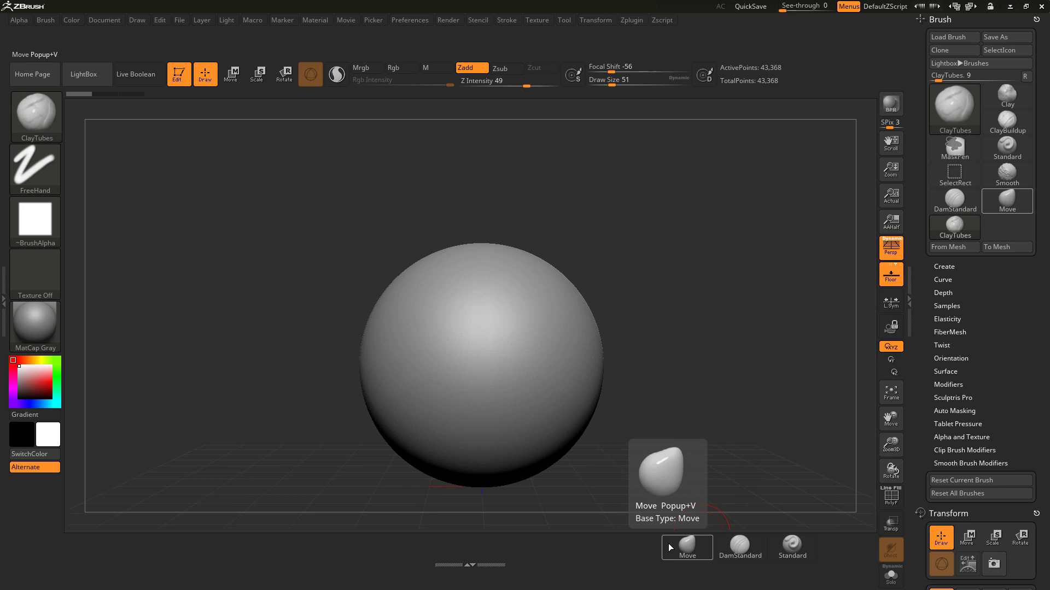
left_click(409, 20)
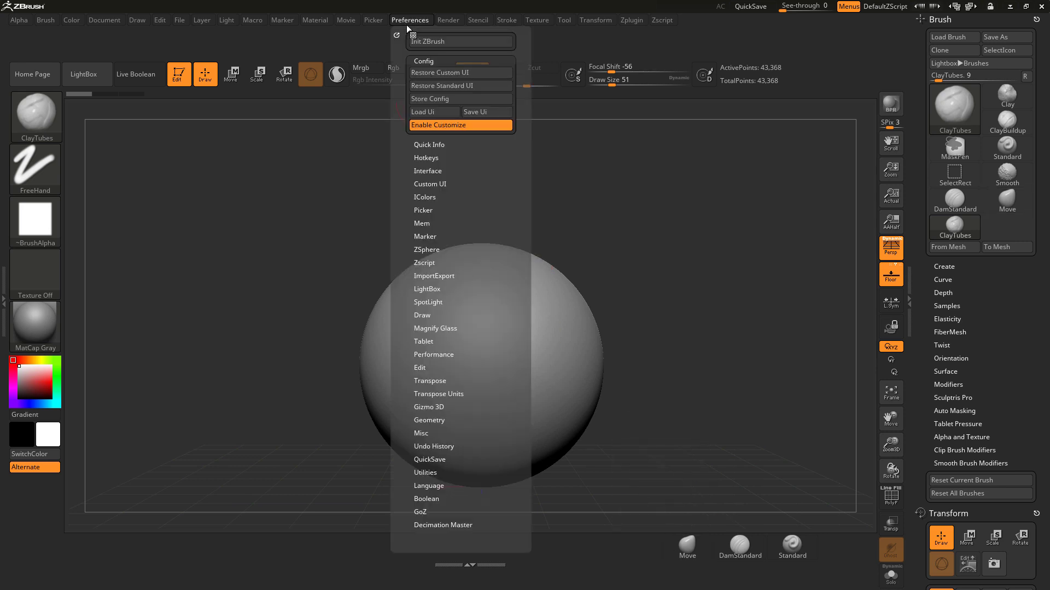
Turn off Enable Customize and lower the Draw Size
left_click(450, 126)
left_click(545, 218)
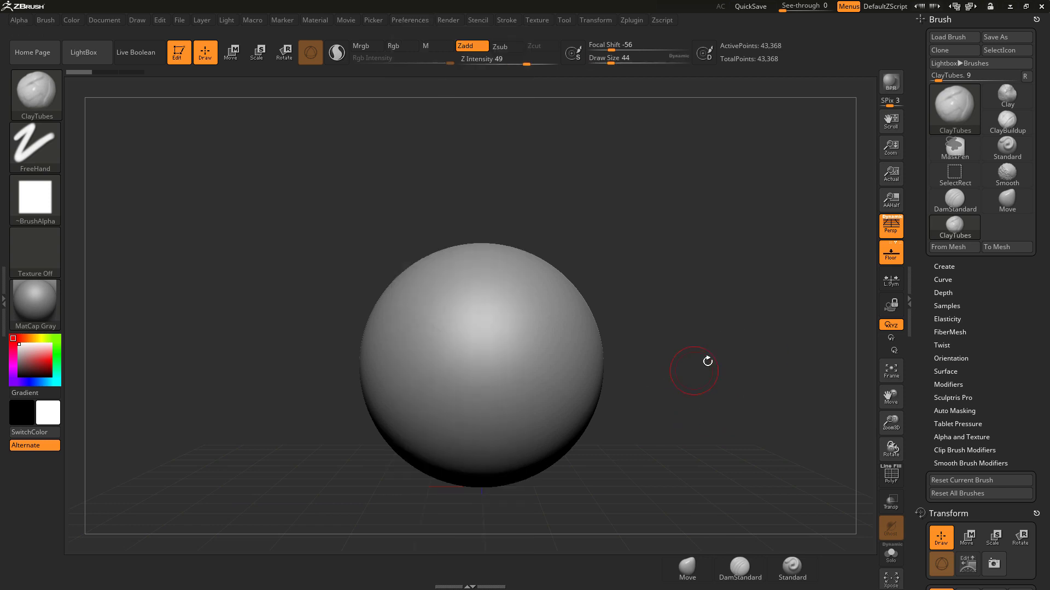
key("s")
left_click_drag(603, 404, 592, 404)
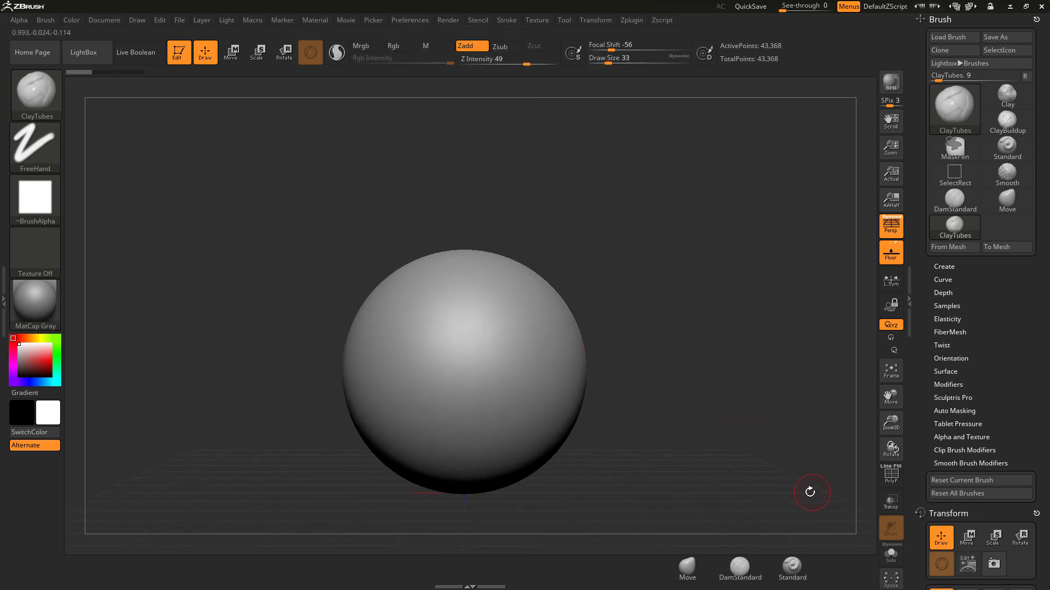
Test the new Move, DamStandard and Standard shelf buttons, ending on Move
left_click(688, 568)
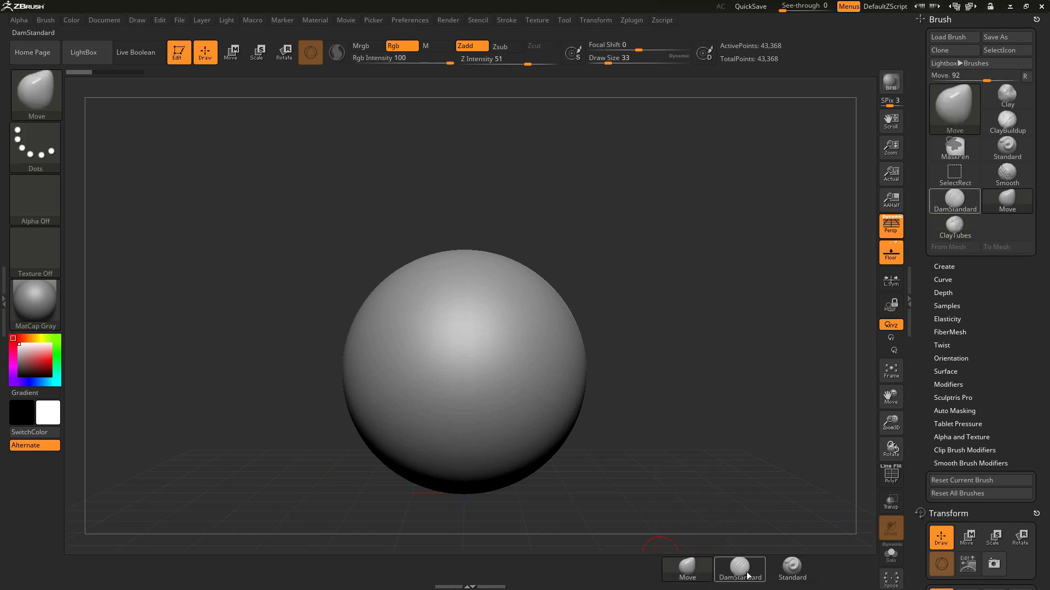
left_click(748, 572)
left_click(791, 566)
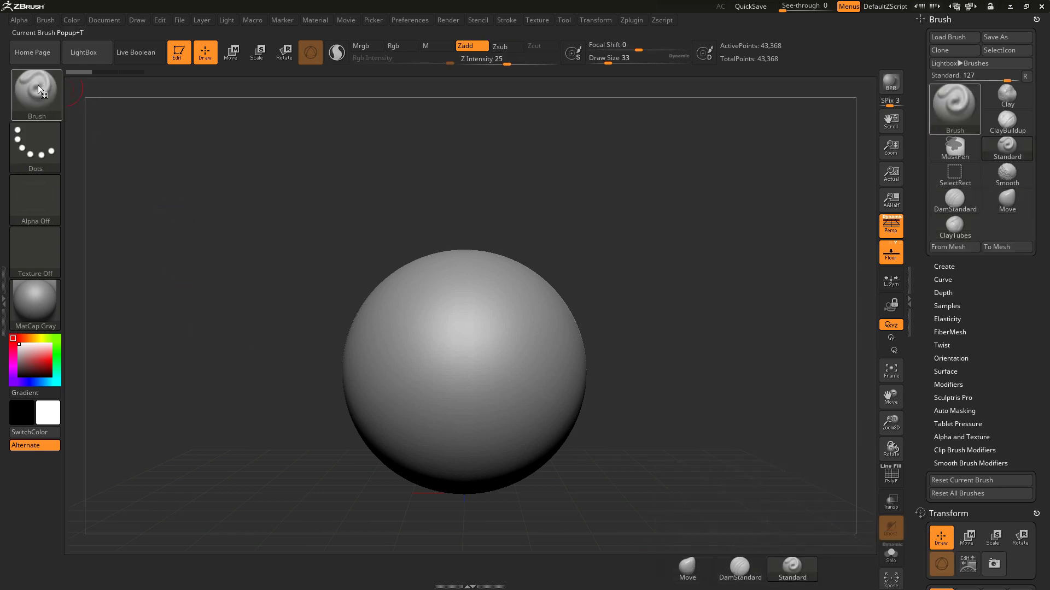
left_click(688, 569)
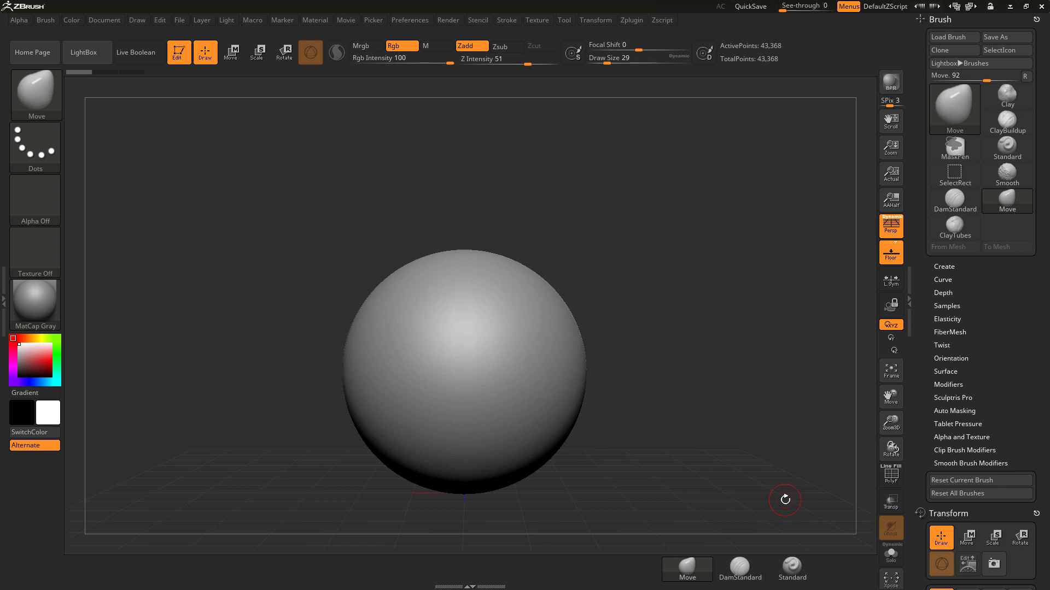
Store Config under Preferences > Config and confirm, saving the layout as the startup configuration
left_click(409, 20)
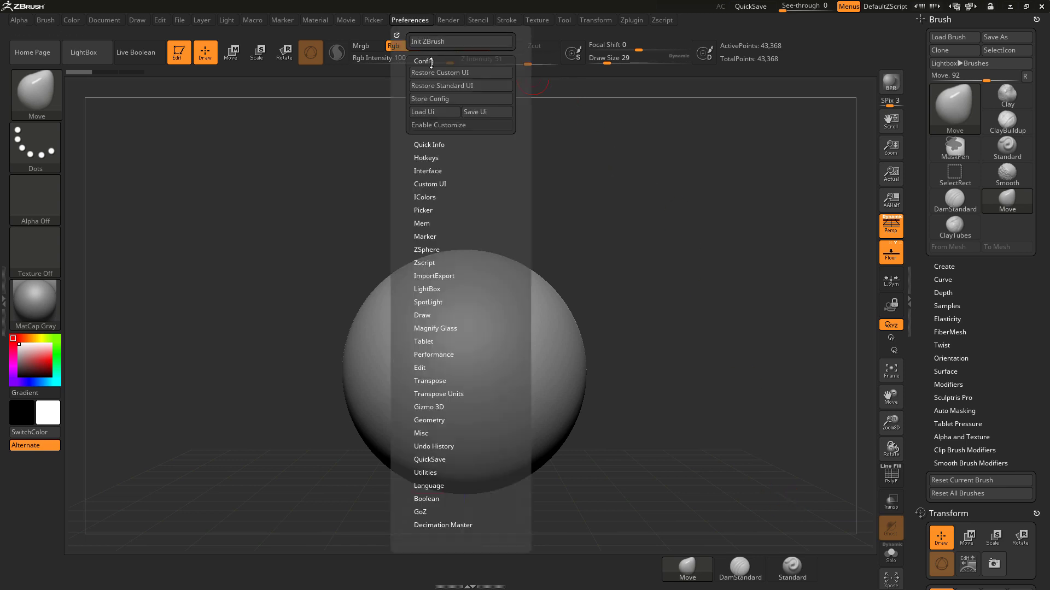
left_click(430, 99)
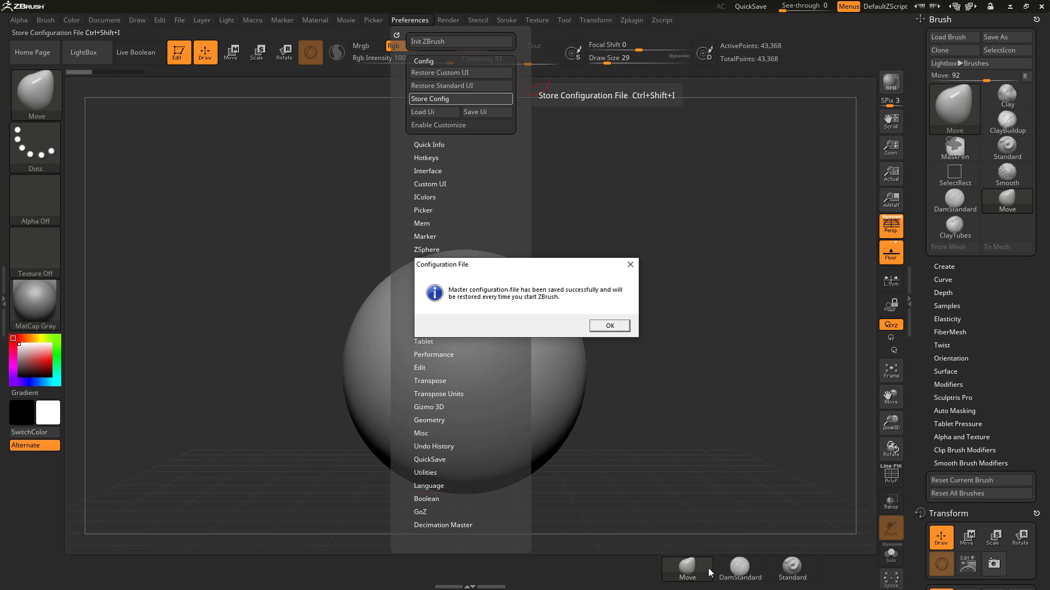
left_click(609, 327)
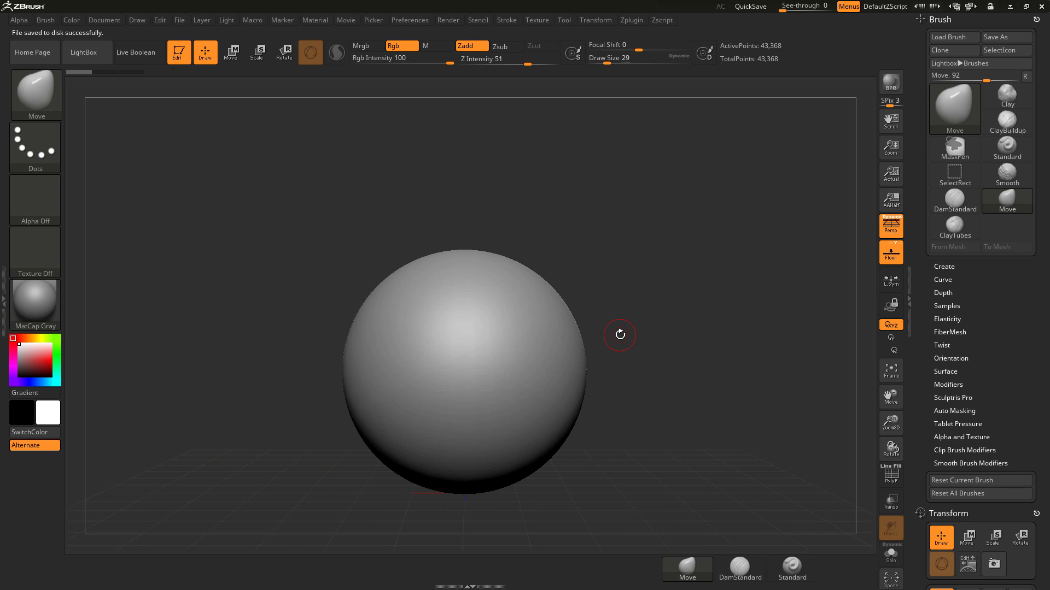